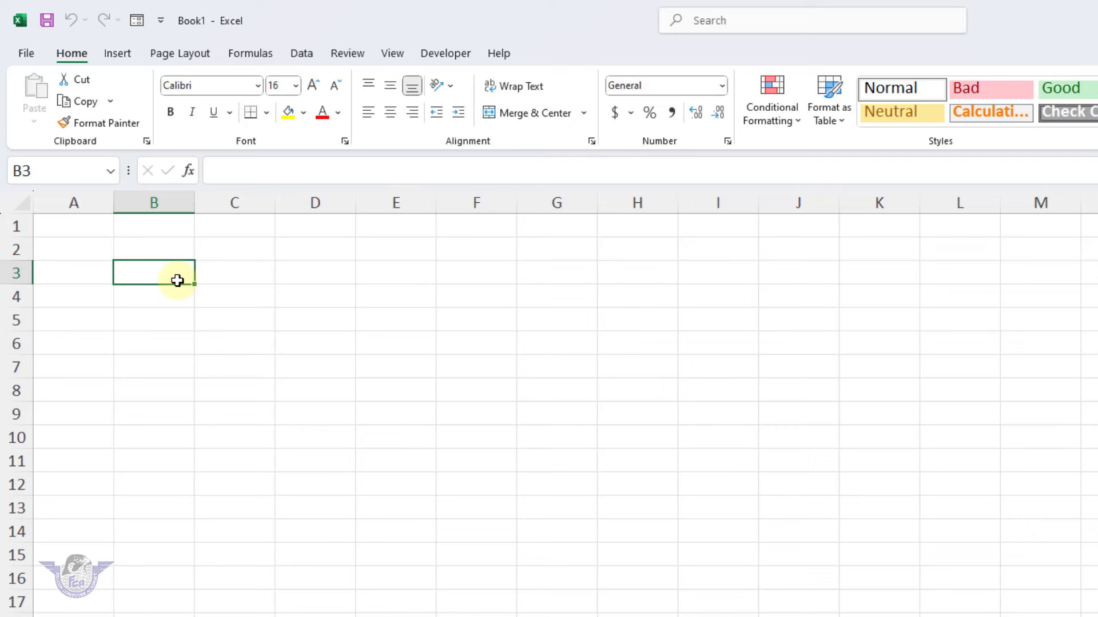
Step: Enter =SEQUENCE(500) in cell B3 and check the last cell of the spilled list
type("=")
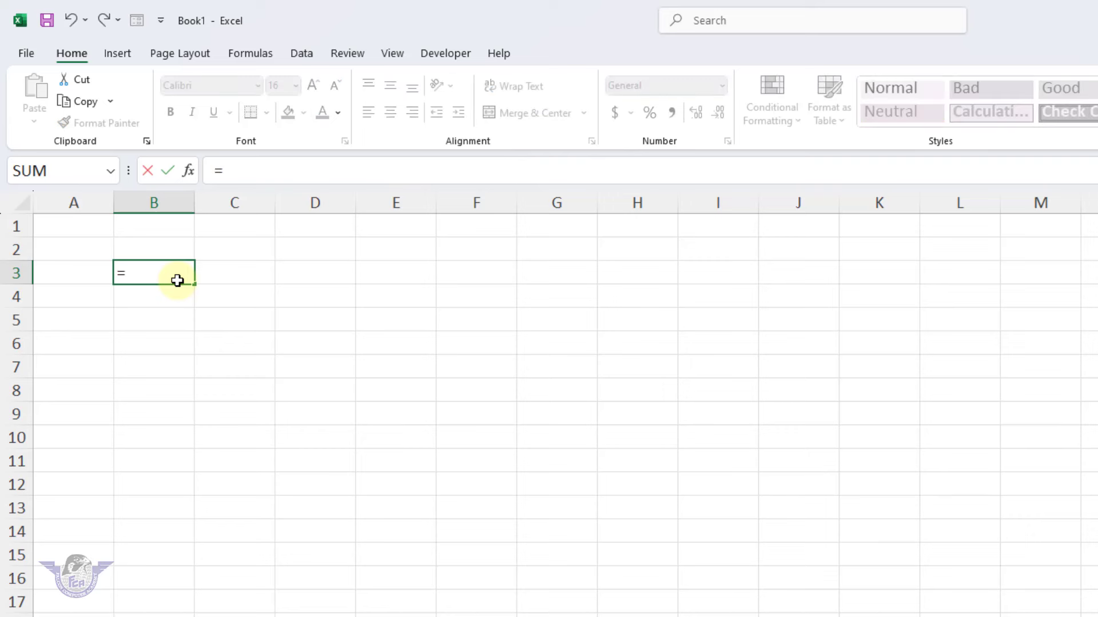
type("sequ")
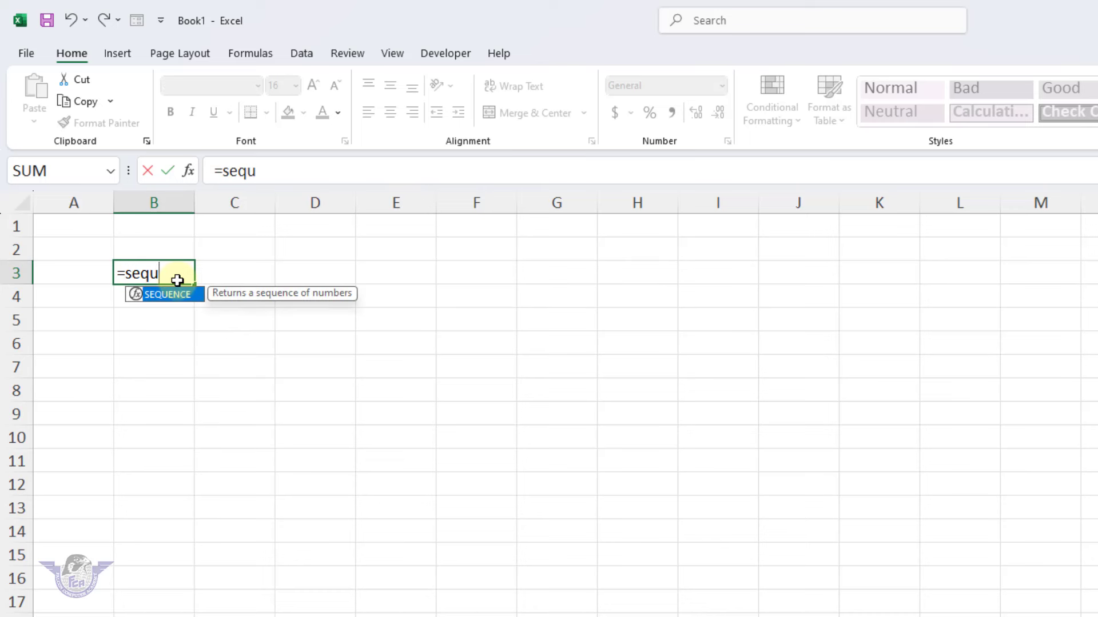
key("Tab")
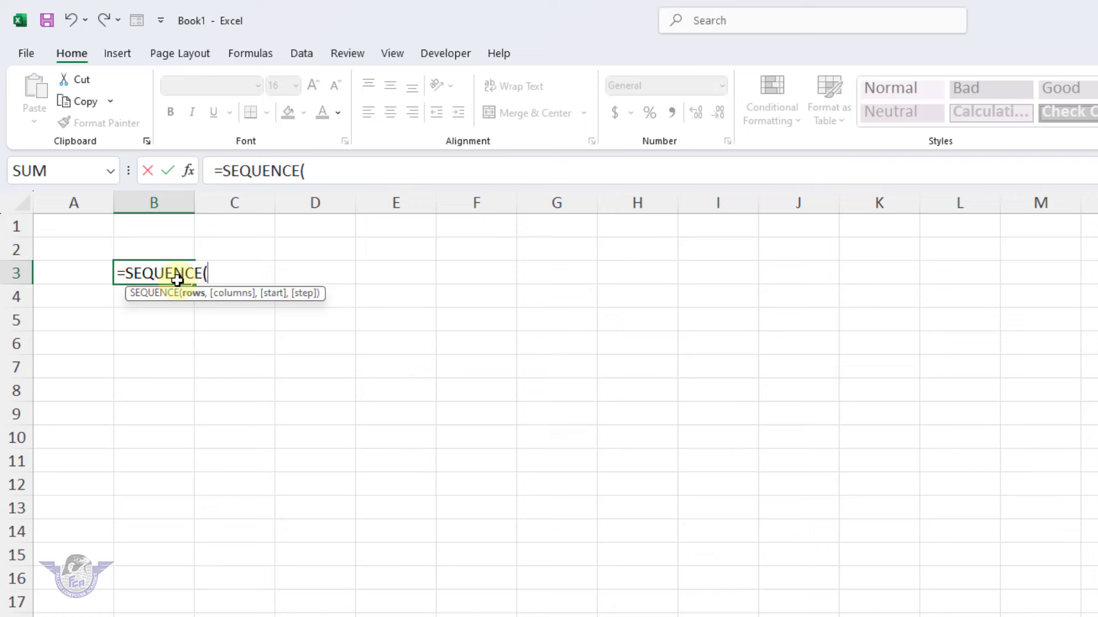
type("500)")
key("Return")
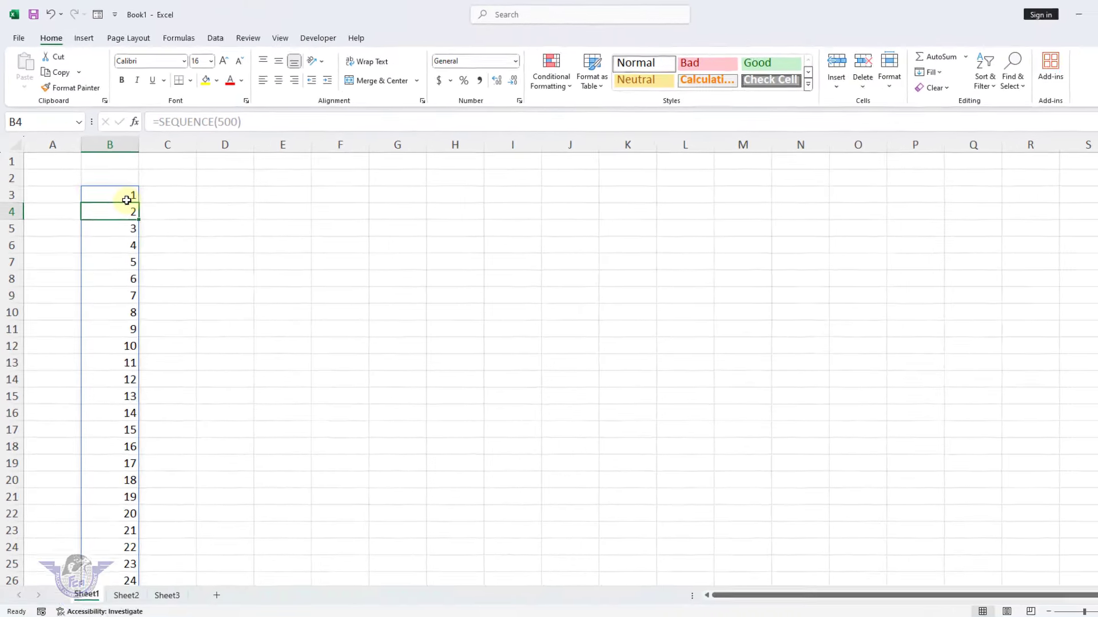
key("ctrl+Down")
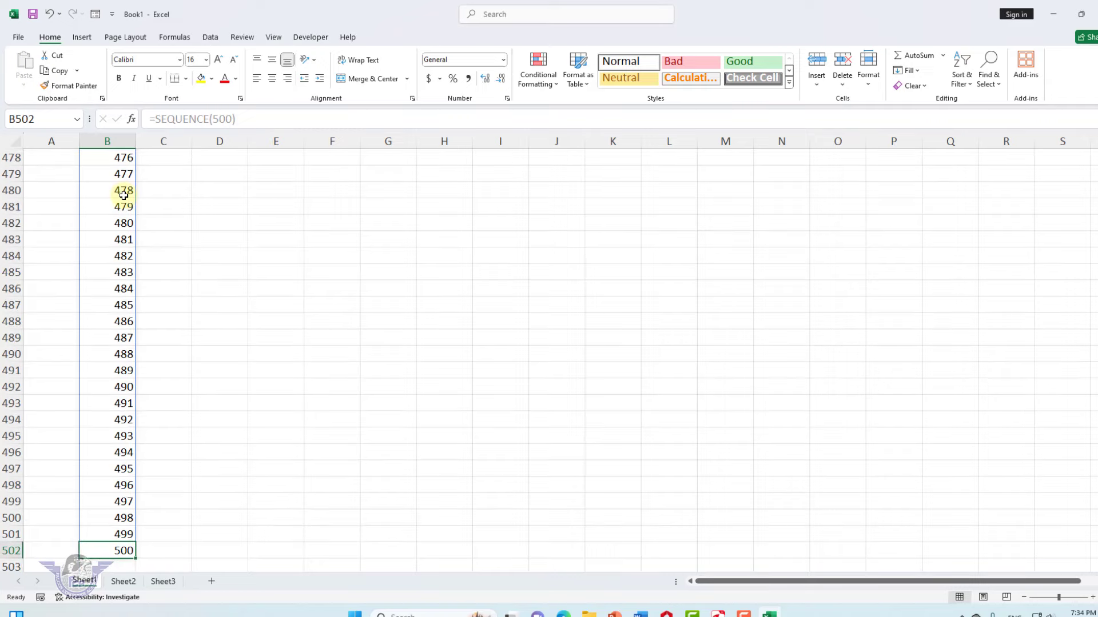
key("ctrl+Up")
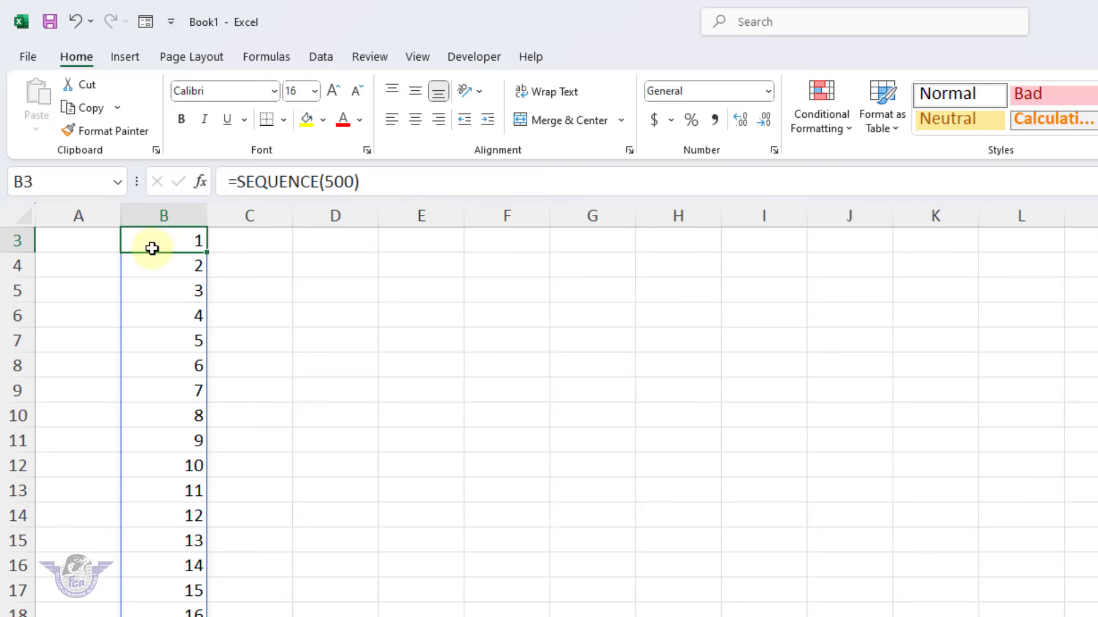
Step: Clear the whole number sequence from column B, starting at cell B3
key("F2")
key("Escape")
left_click(188, 243)
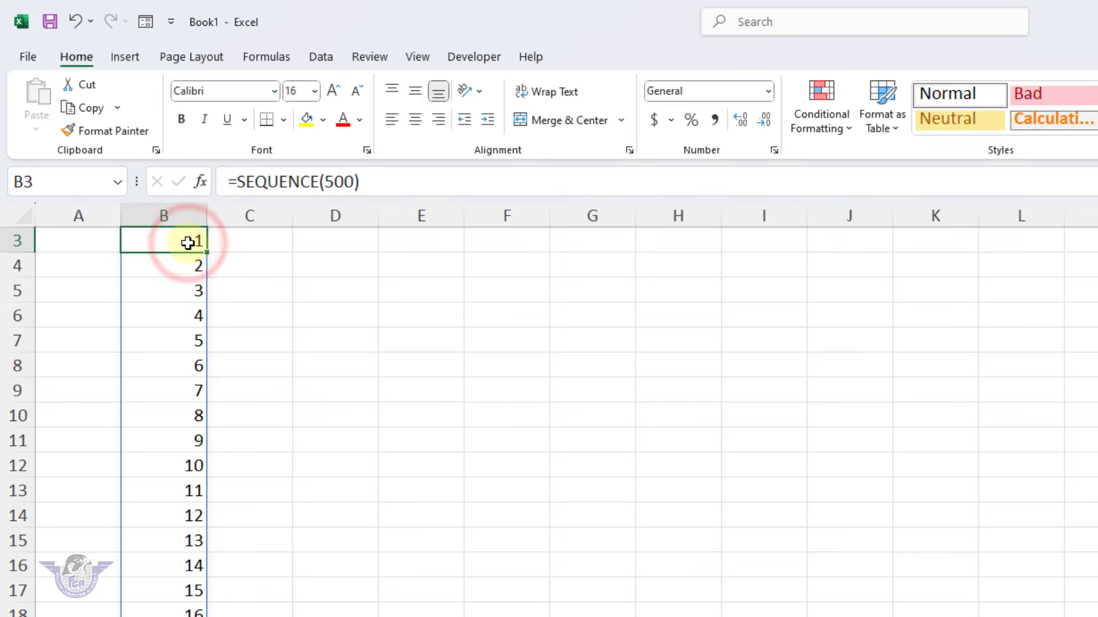
key("ctrl+shift+Down")
key("Delete")
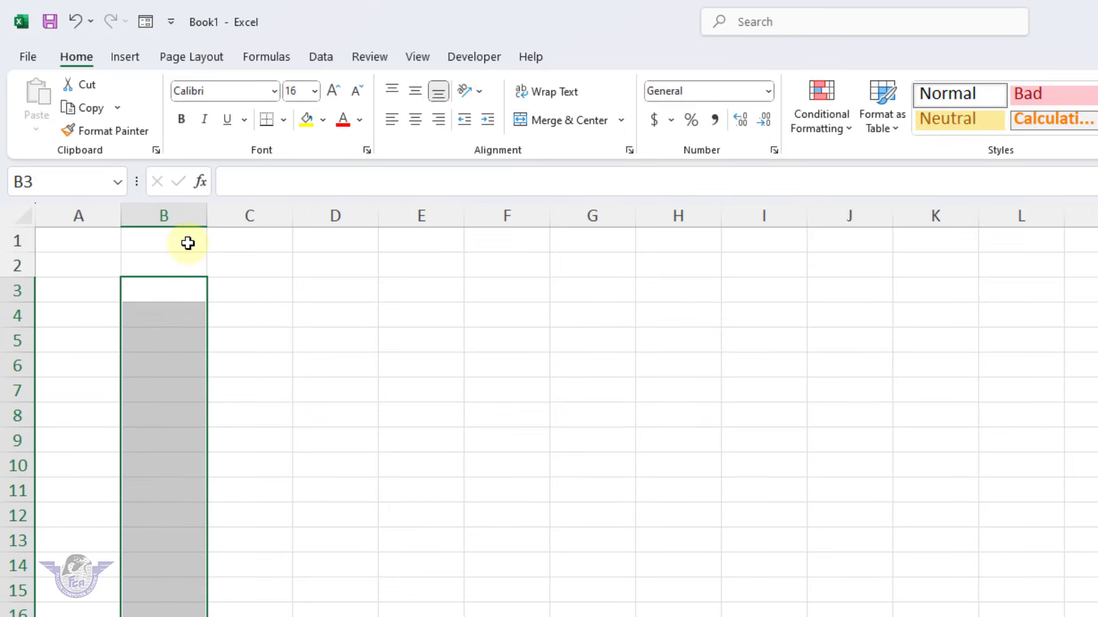
Step: Enter the formula ="No."&SEQUENCE(500) in cell B3 to build a numbered list with a text prefix
key("Right")
key("Left")
type("=")
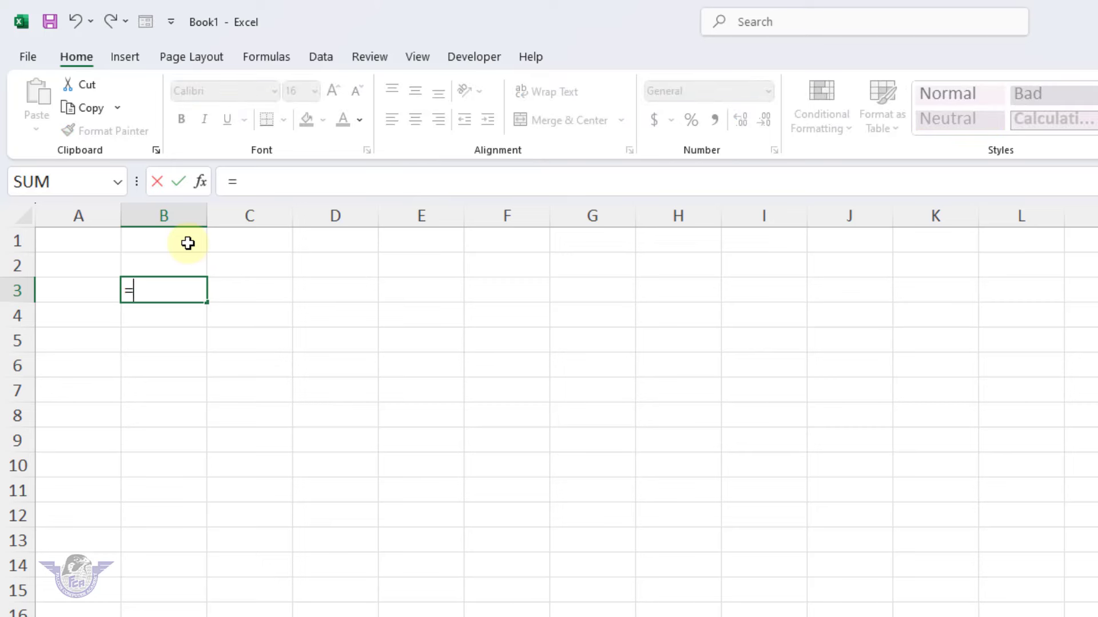
type("\"No.")
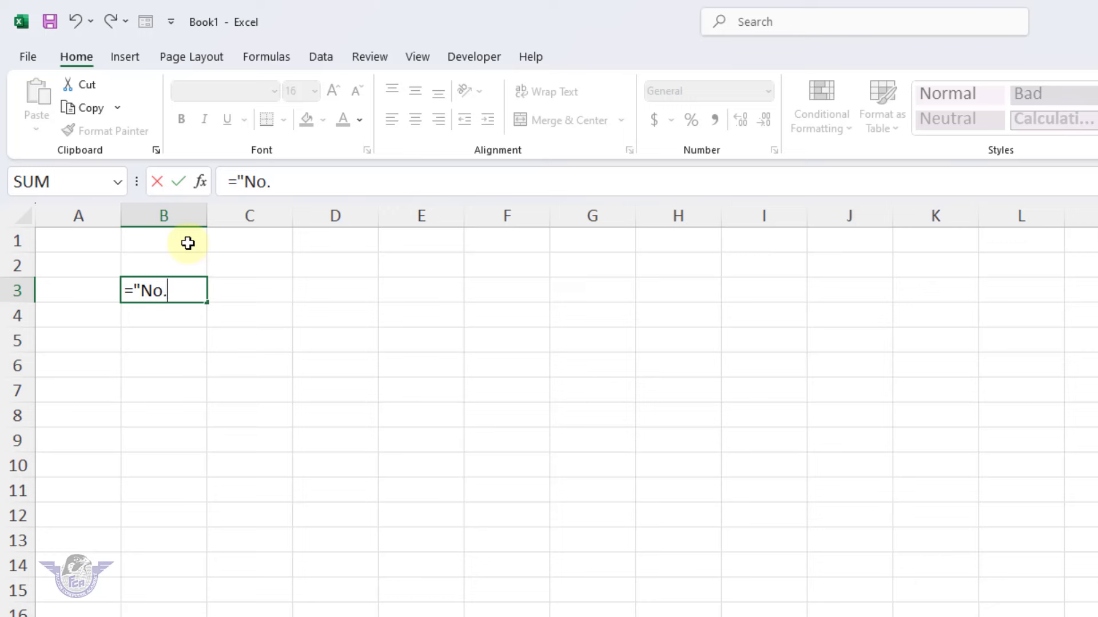
type("\"")
type("seq")
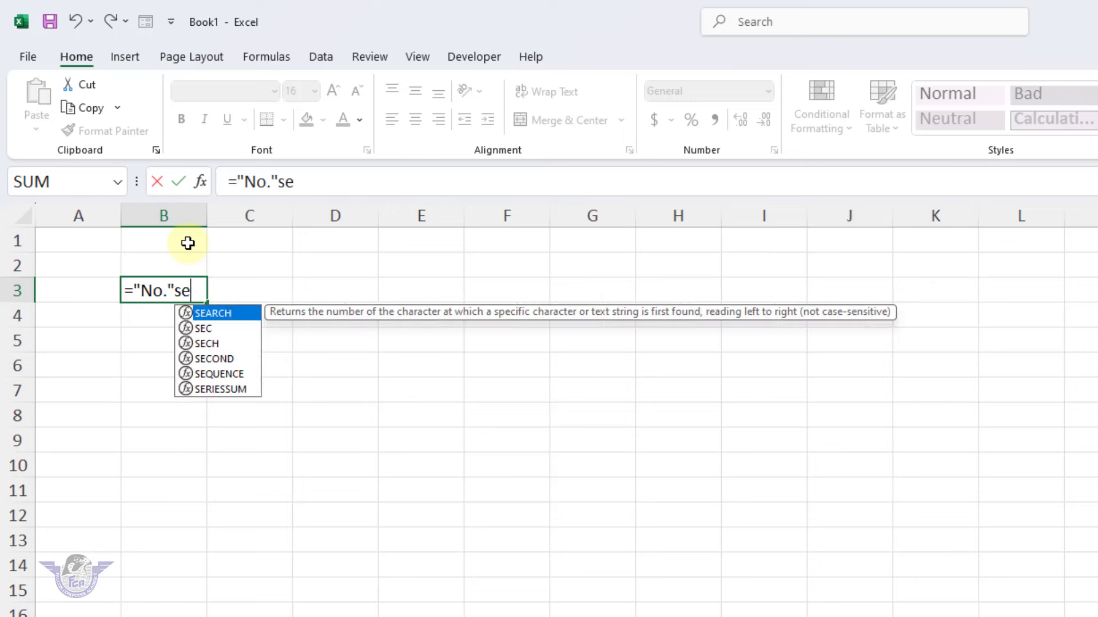
key("BackSpace")
key("BackSpace")
key("BackSpace")
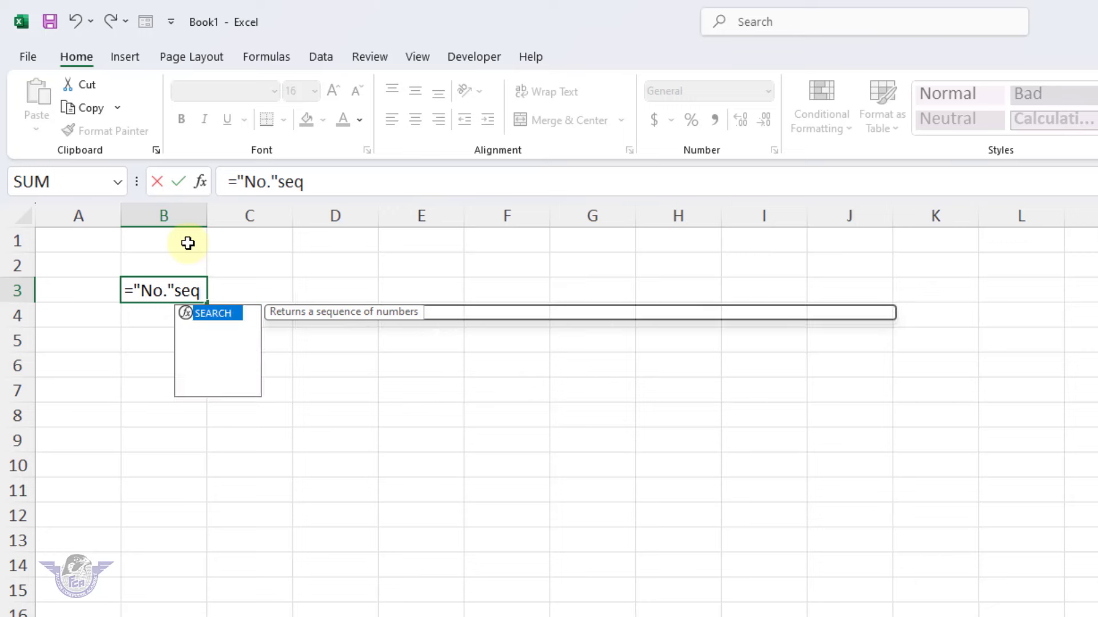
type("&seq")
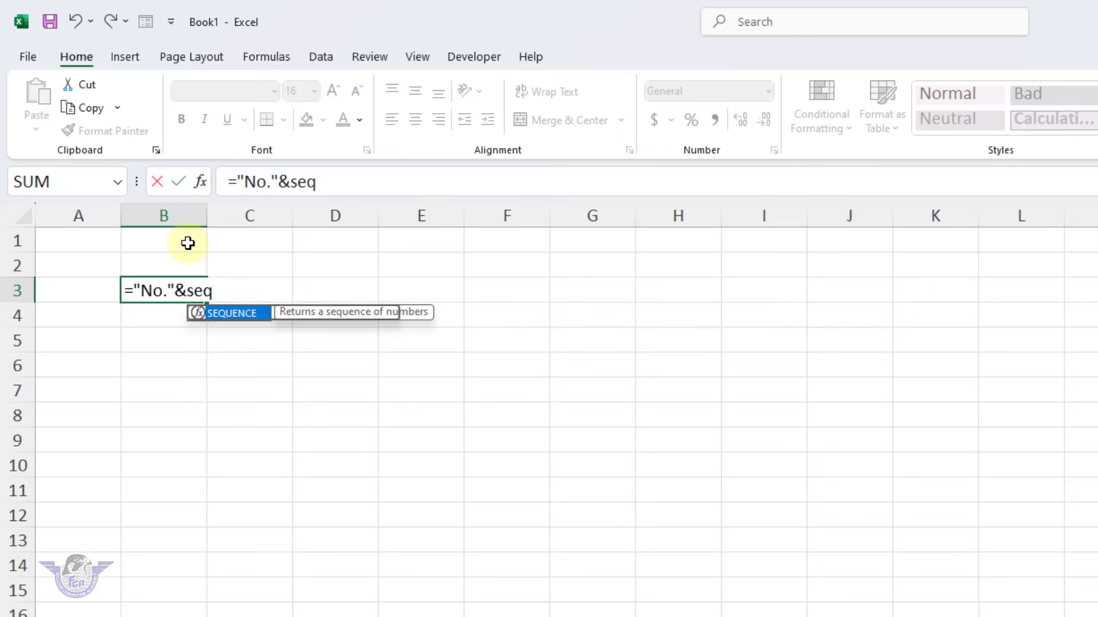
key("Tab")
type("500)")
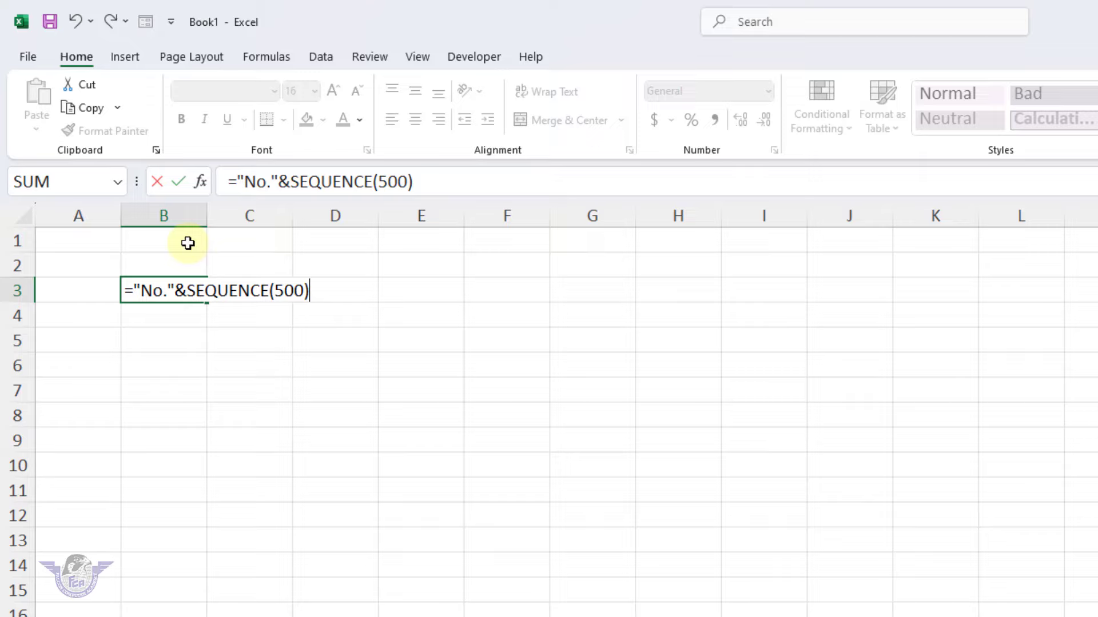
key("Return")
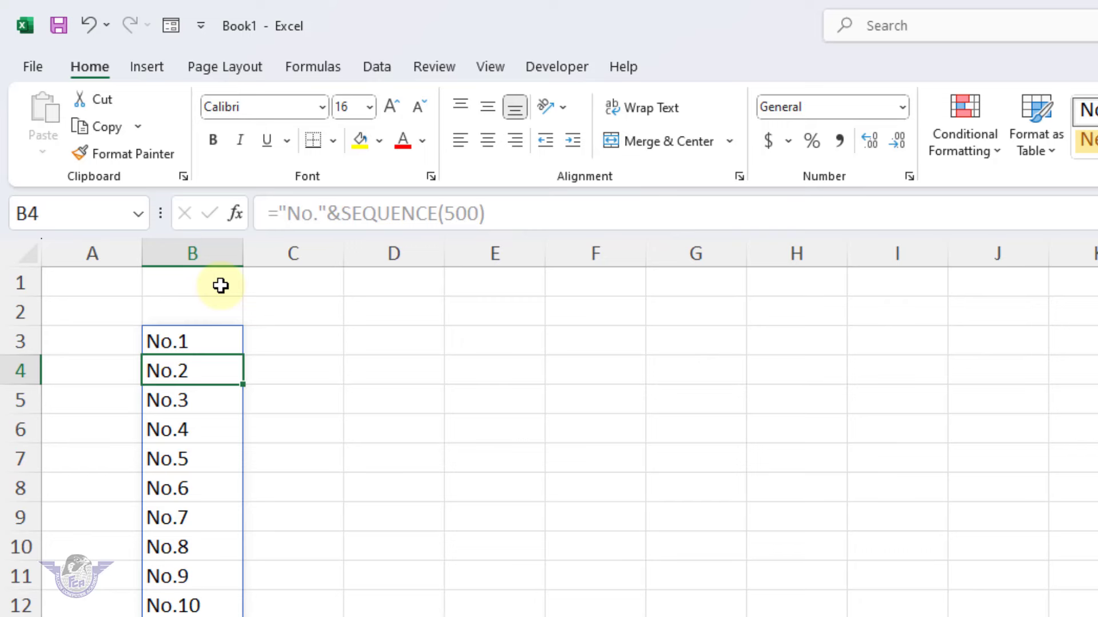
Step: Delete the prefixed "No." list from B3 down to its last row
key("shift+Return")
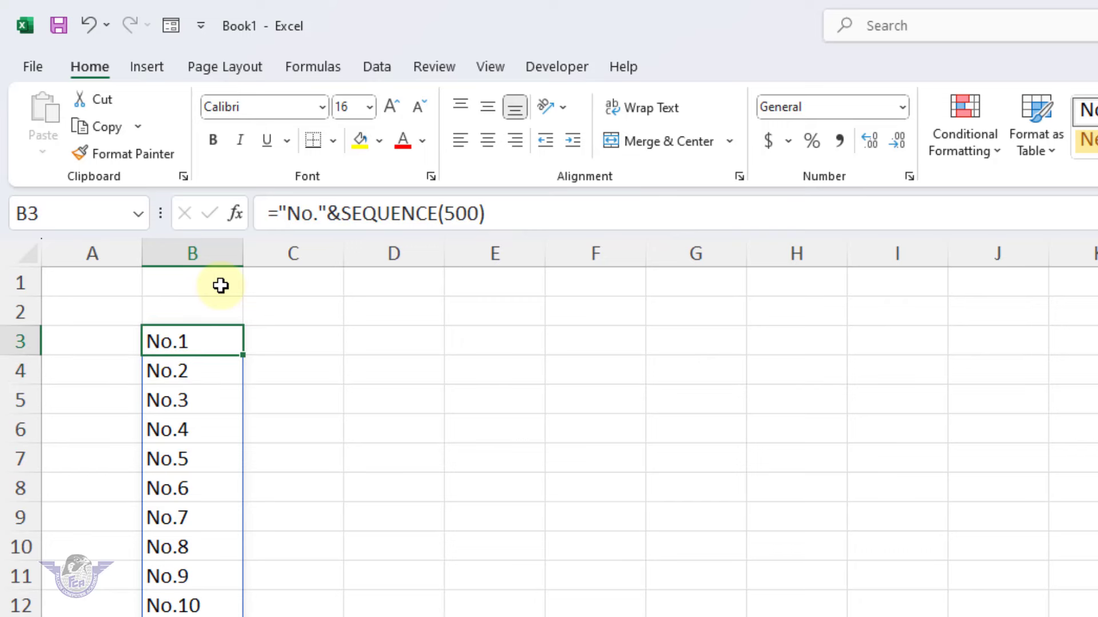
key("ctrl+shift+Down")
key("Delete")
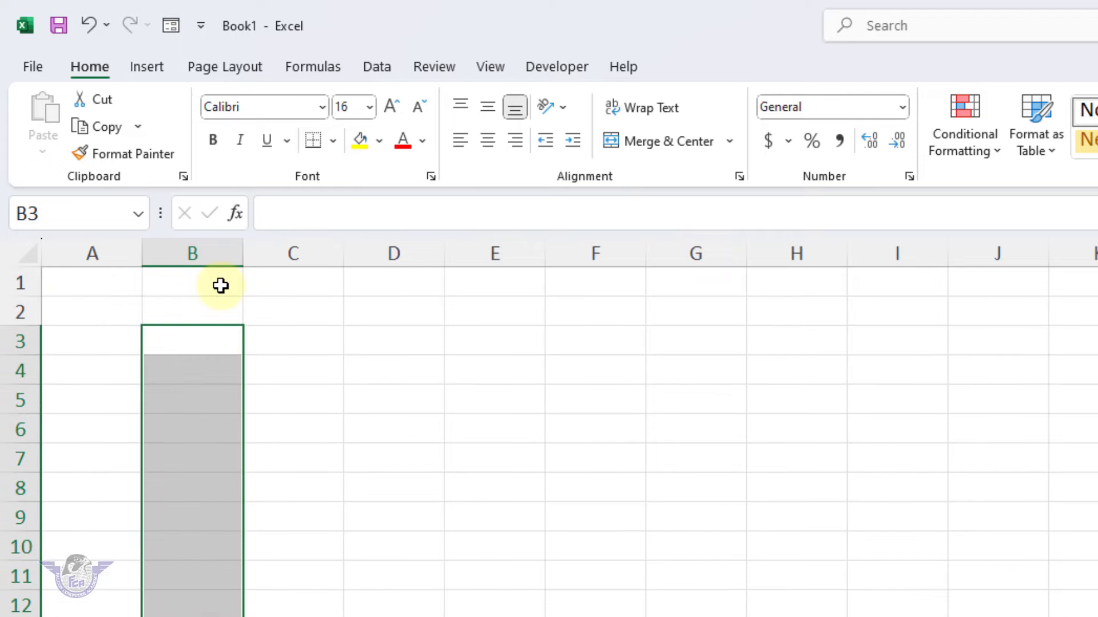
Step: Enter =SEQUENCE(,100) in cell B3 to number 100 columns across the row
key("Right")
key("Left")
type("=")
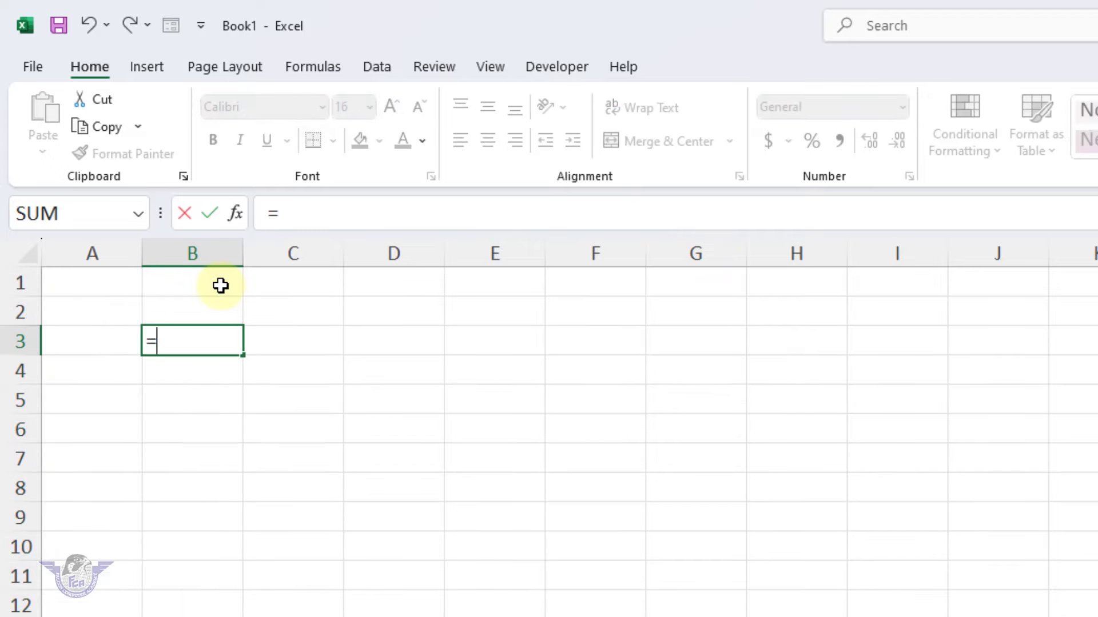
type("seq")
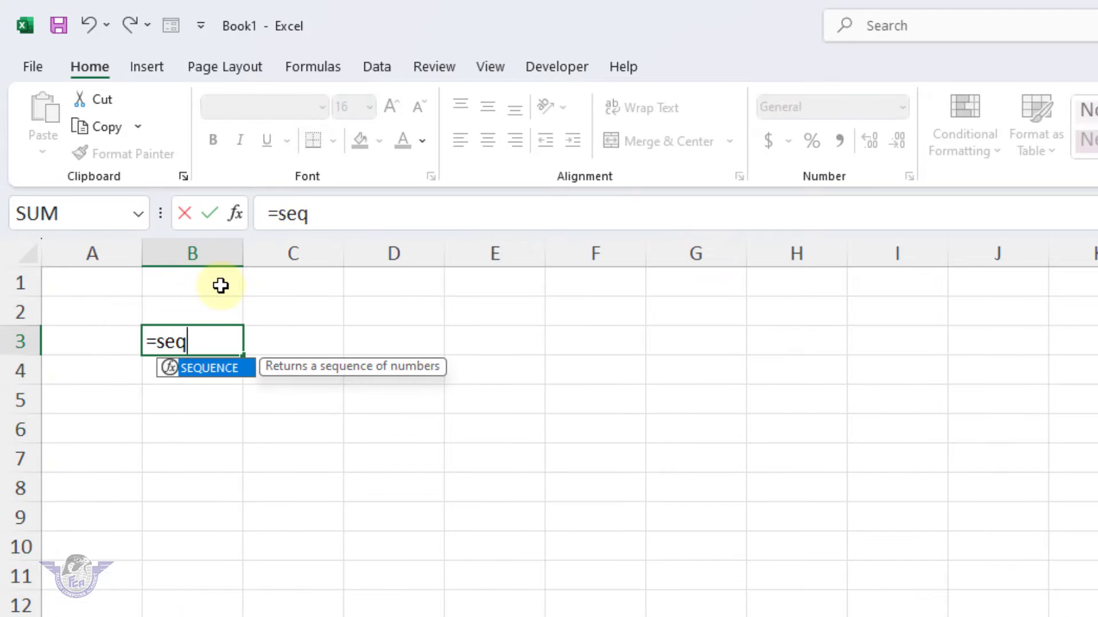
key("Tab")
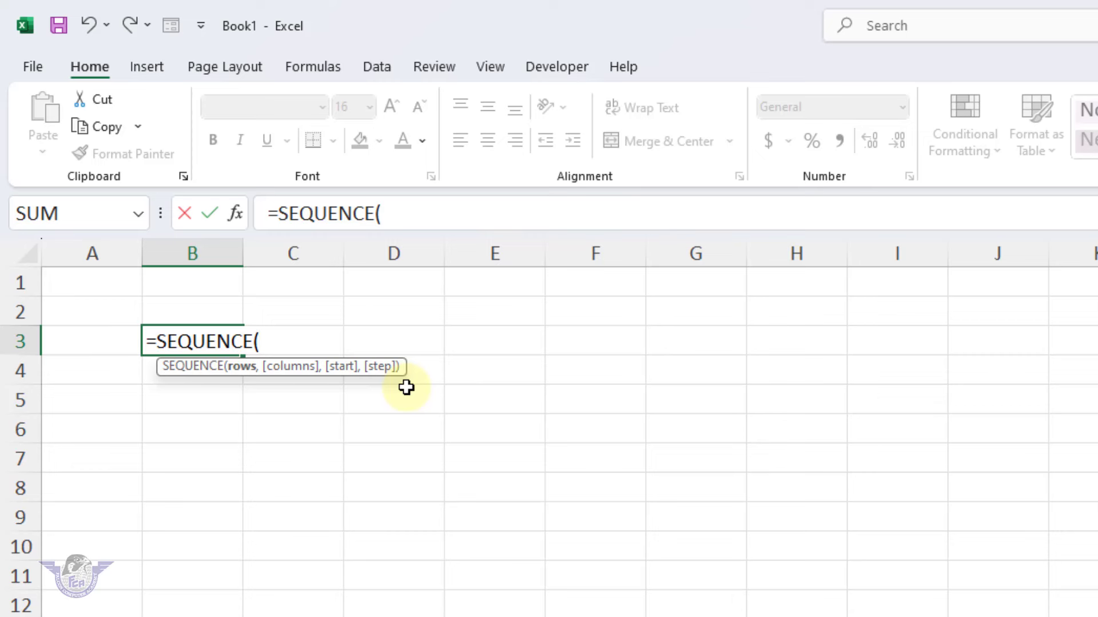
type(",")
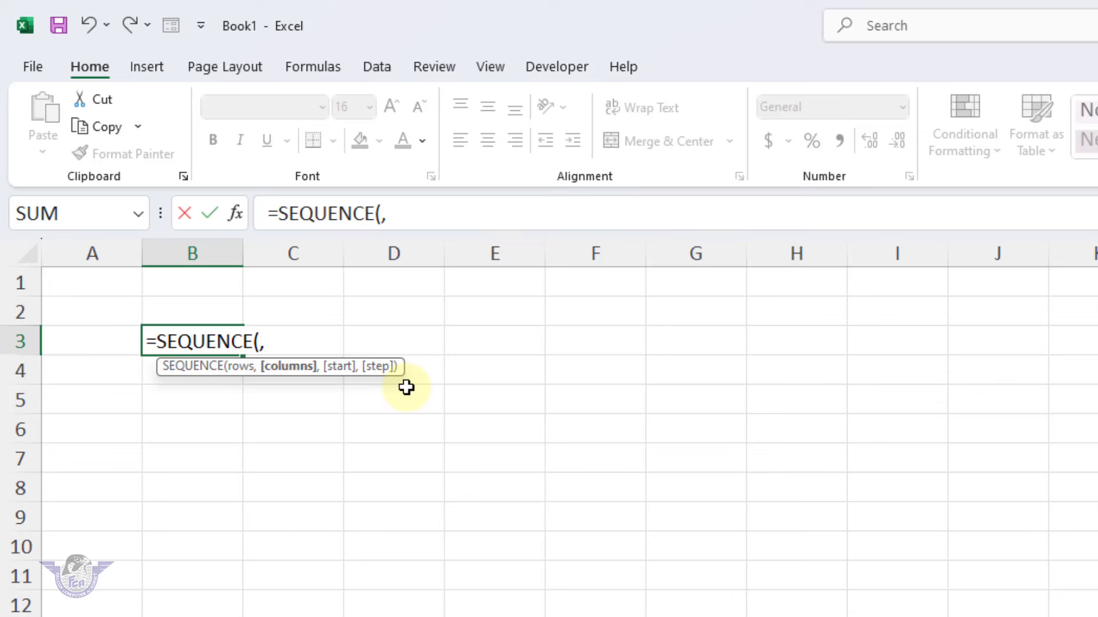
type("100")
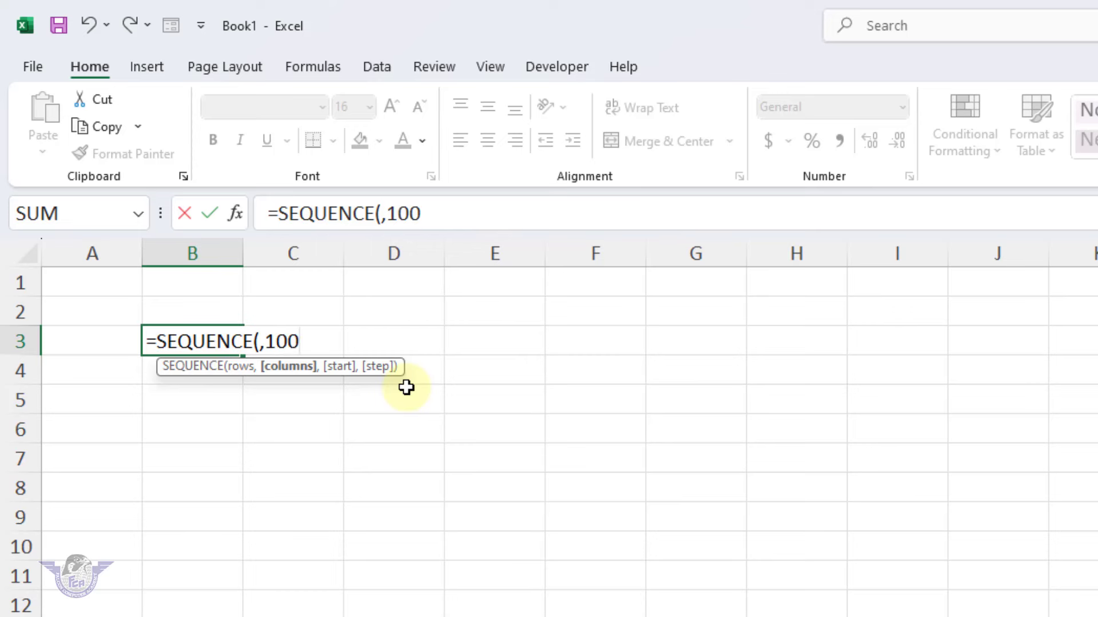
type(")")
key("Return")
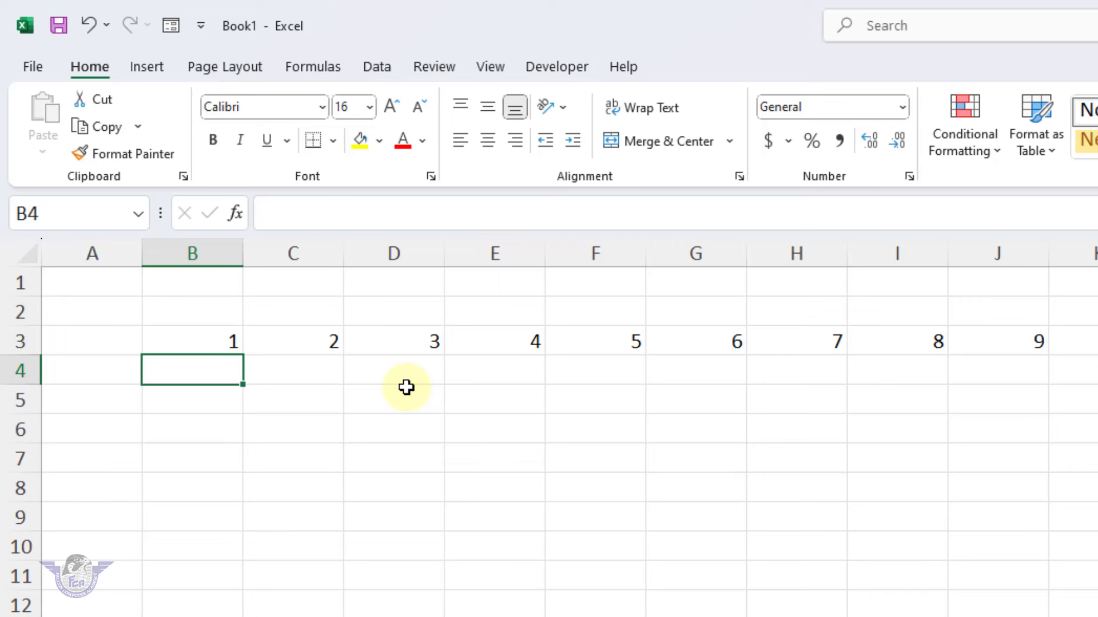
Step: Enter =SEQUENCE(10,10) in cell B6 to fill a 10-by-10 grid and check its first and last cells
key("Down")
key("Down")
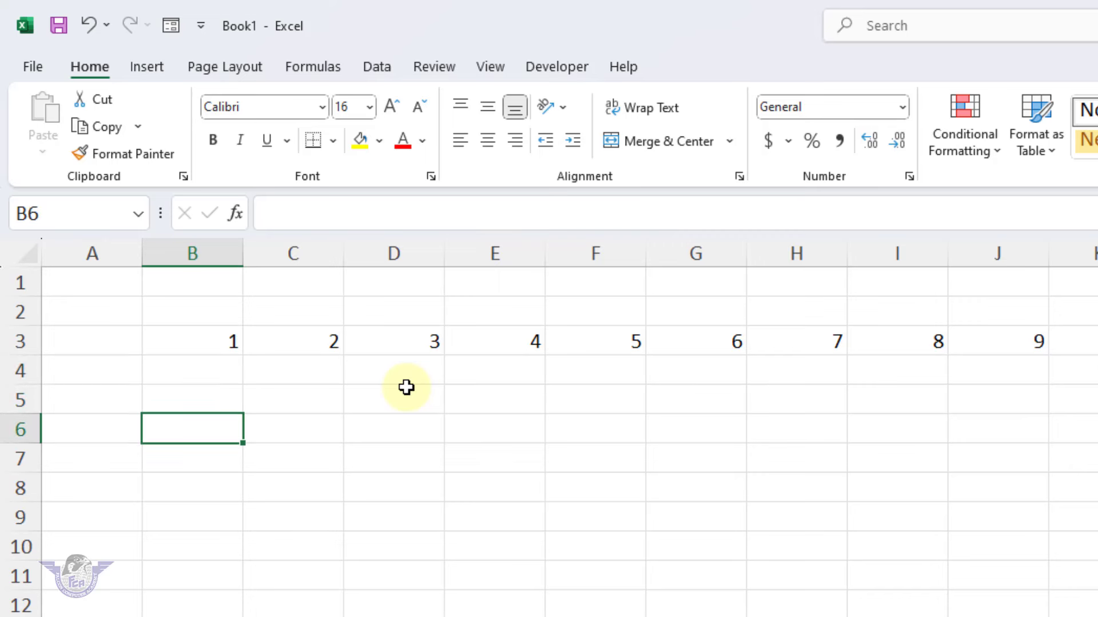
type("=se")
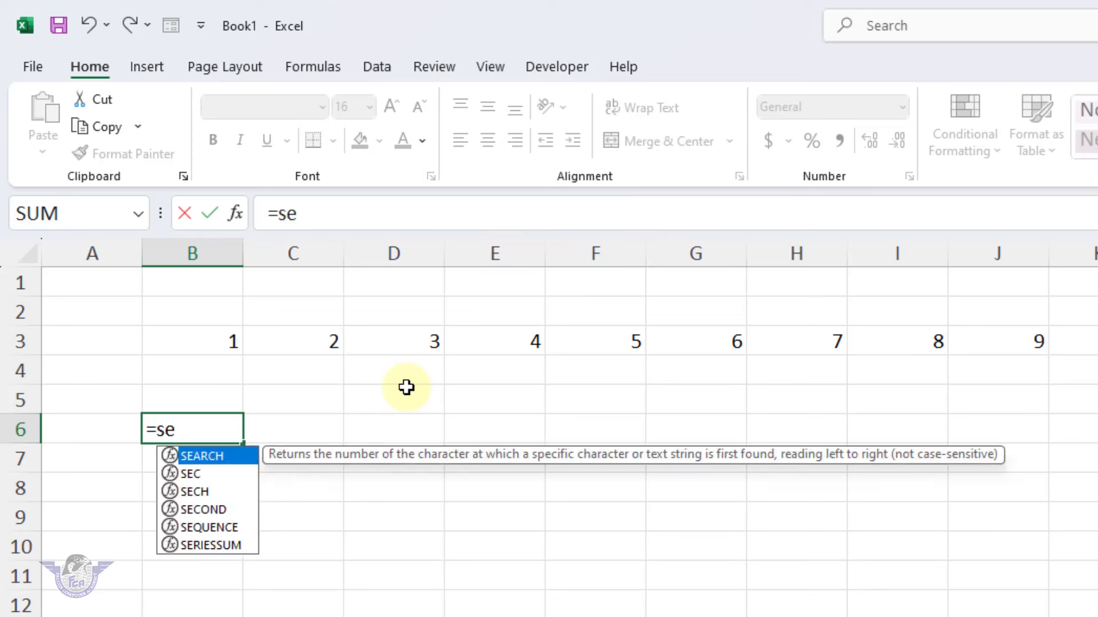
type("q")
key("Tab")
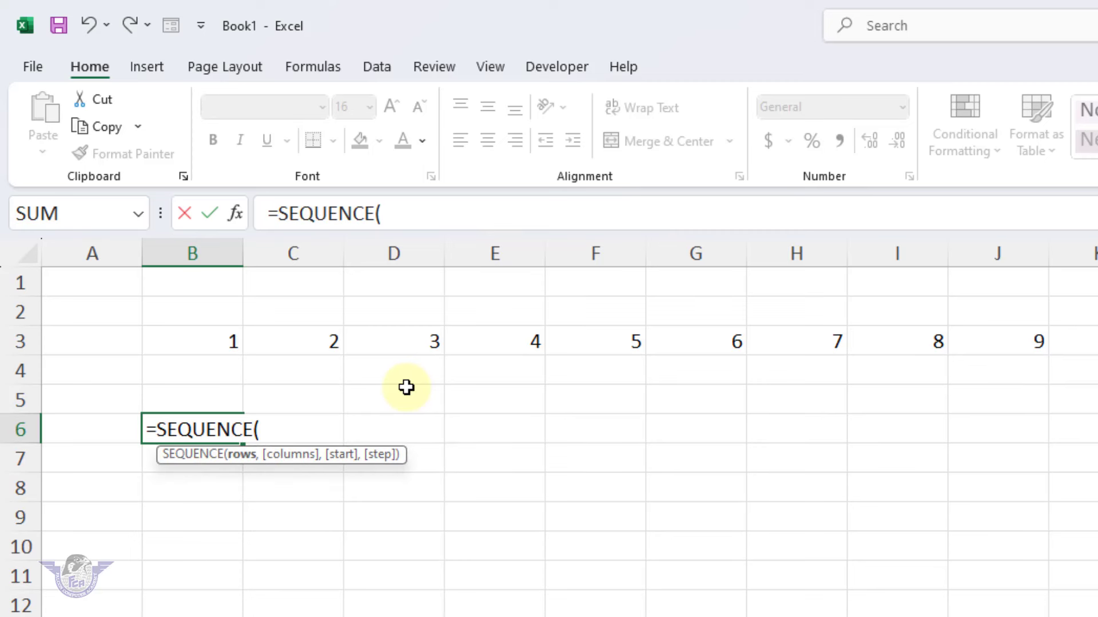
type("10,")
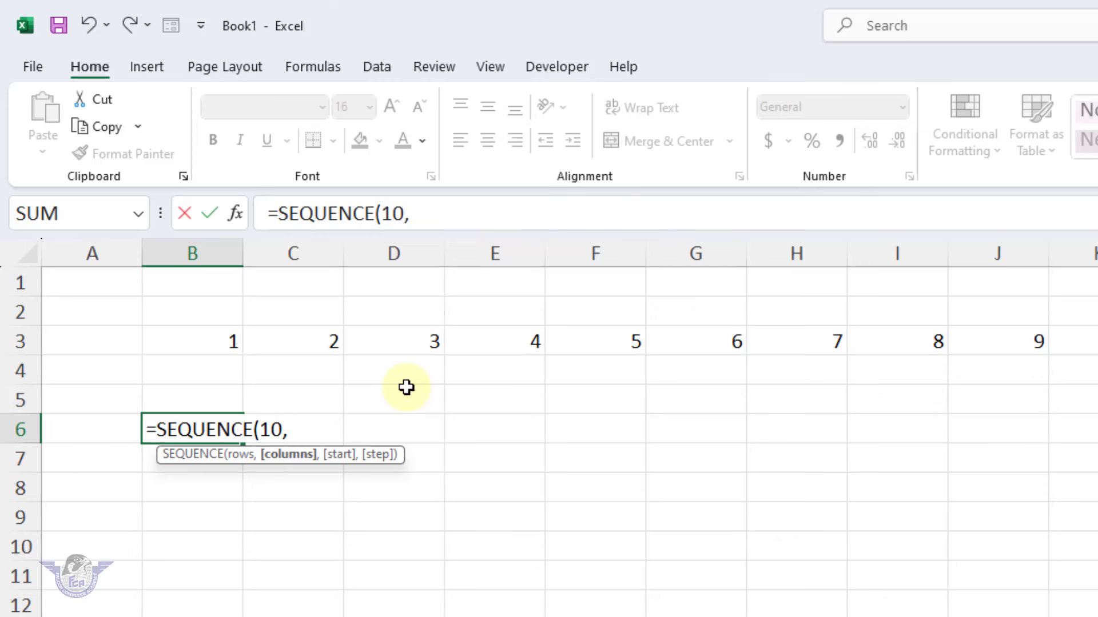
type("10)")
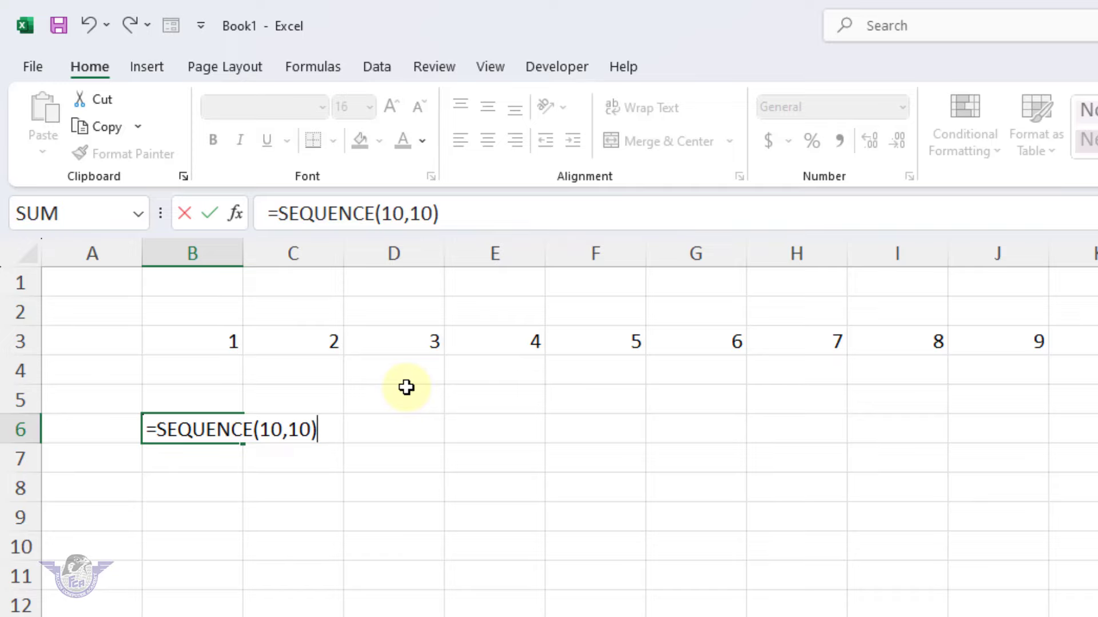
key("Return")
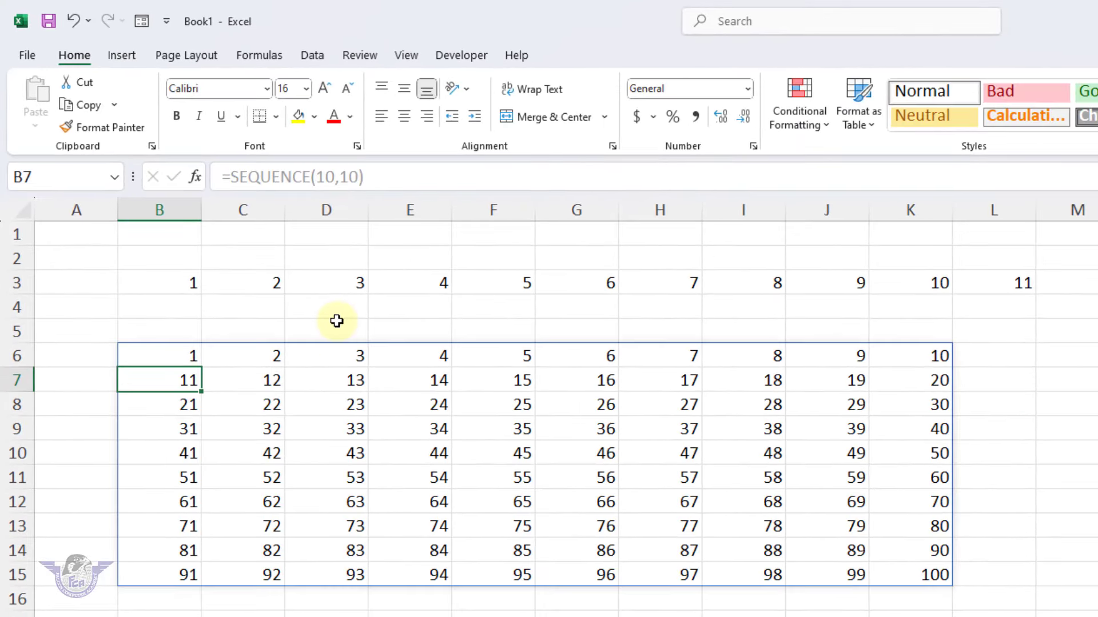
left_click(158, 354)
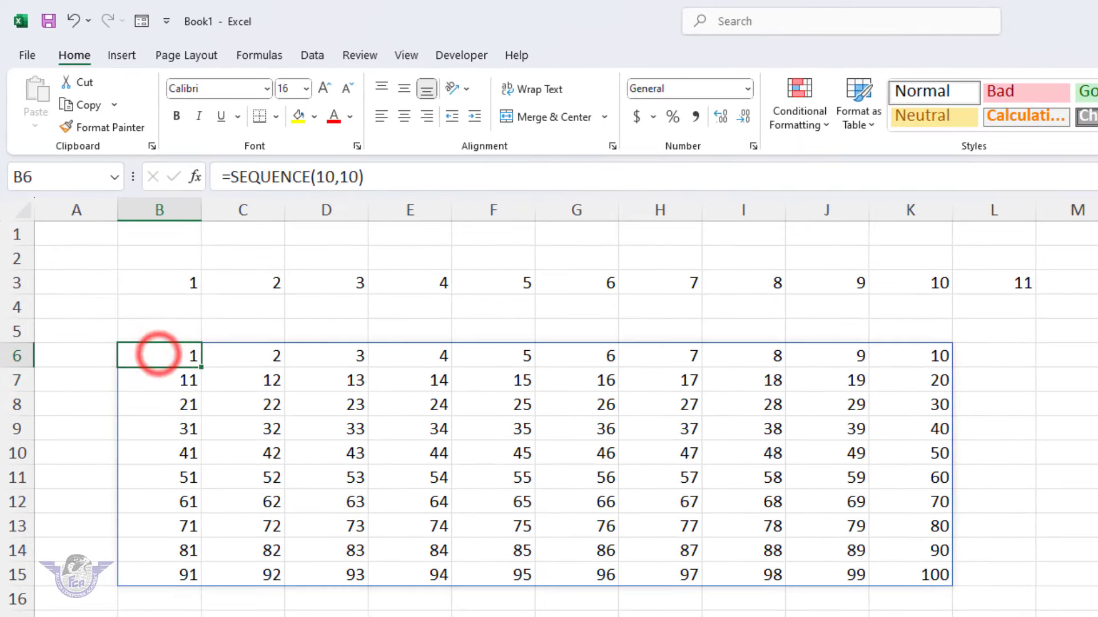
left_click(890, 576)
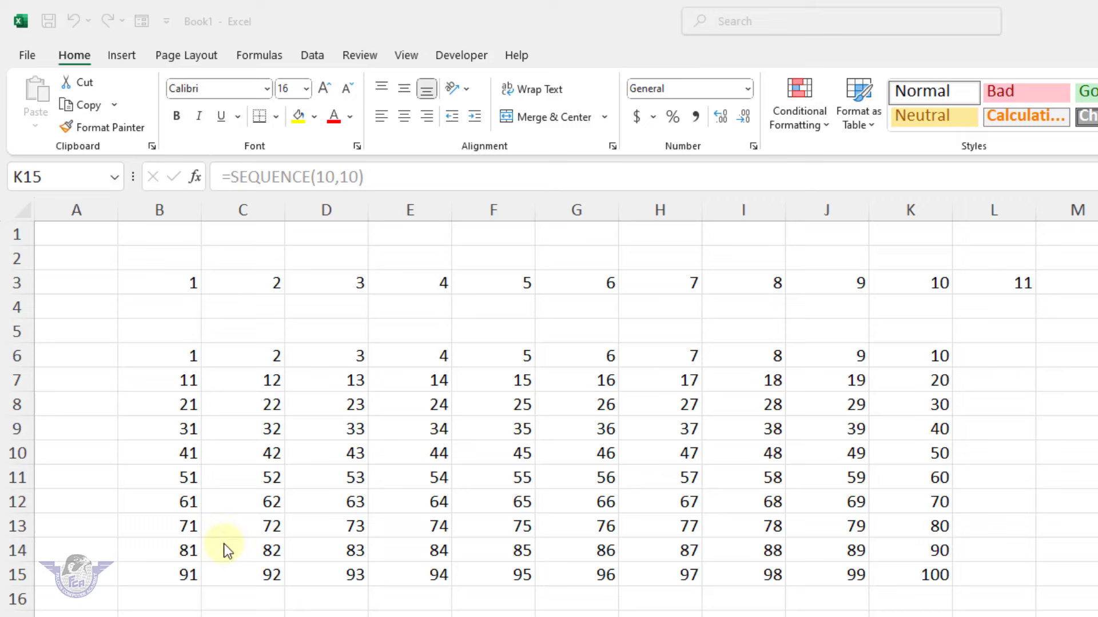
left_click(186, 356)
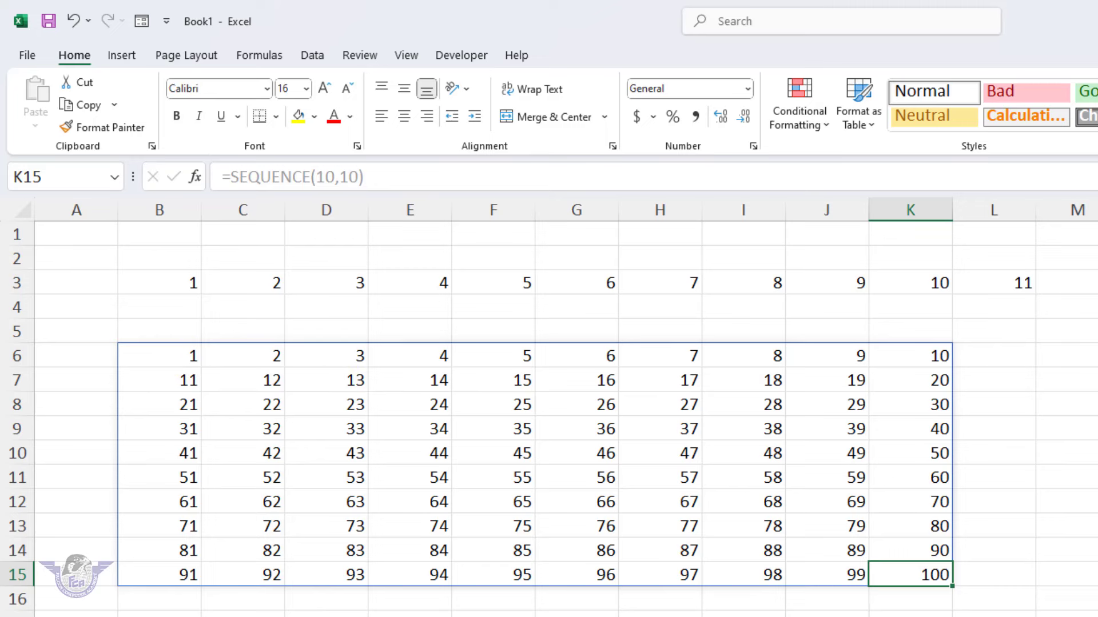
Step: Enter =TRANSPOSE(SEQUENCE(10,10)) in cell B18 to fill a 10-by-10 grid numbered down the columns, and view the whole grid
left_click(177, 584)
type("=")
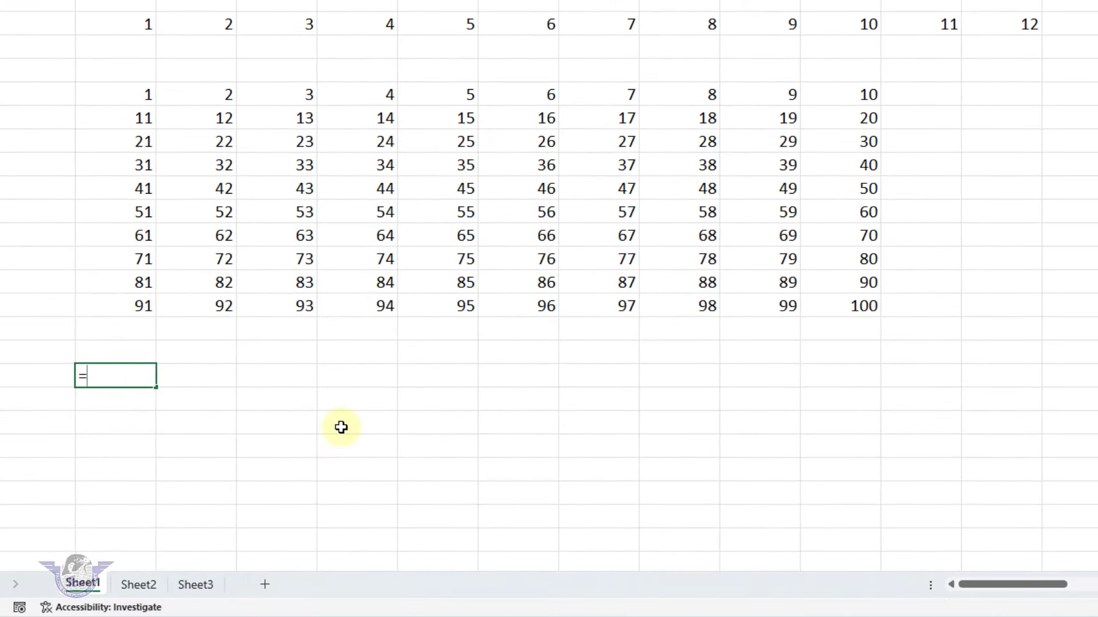
type("t")
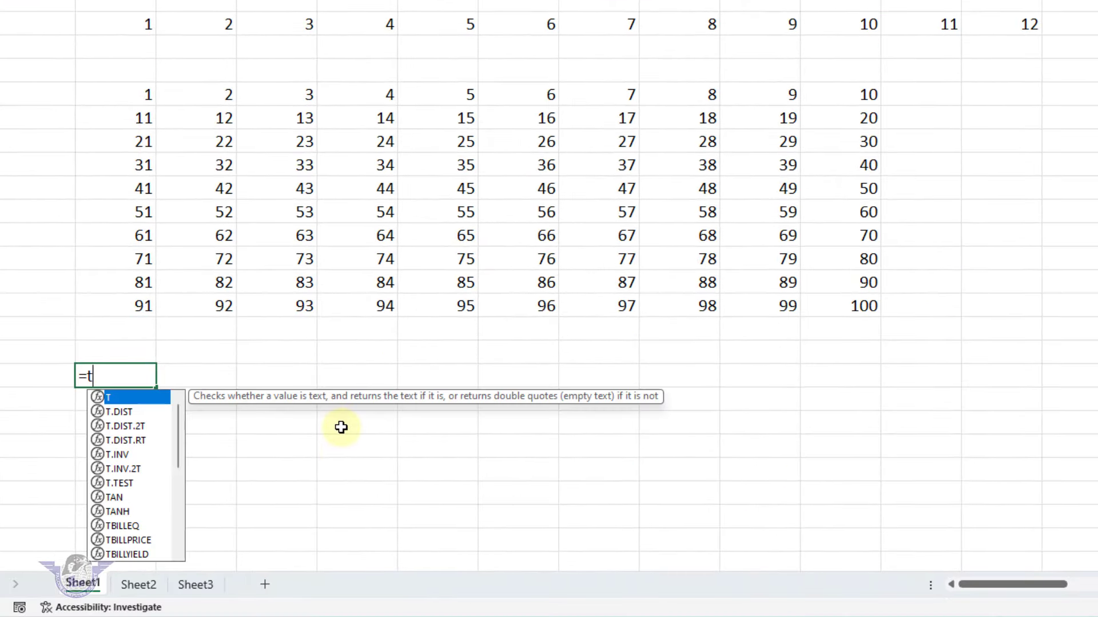
type("ran")
key("Tab")
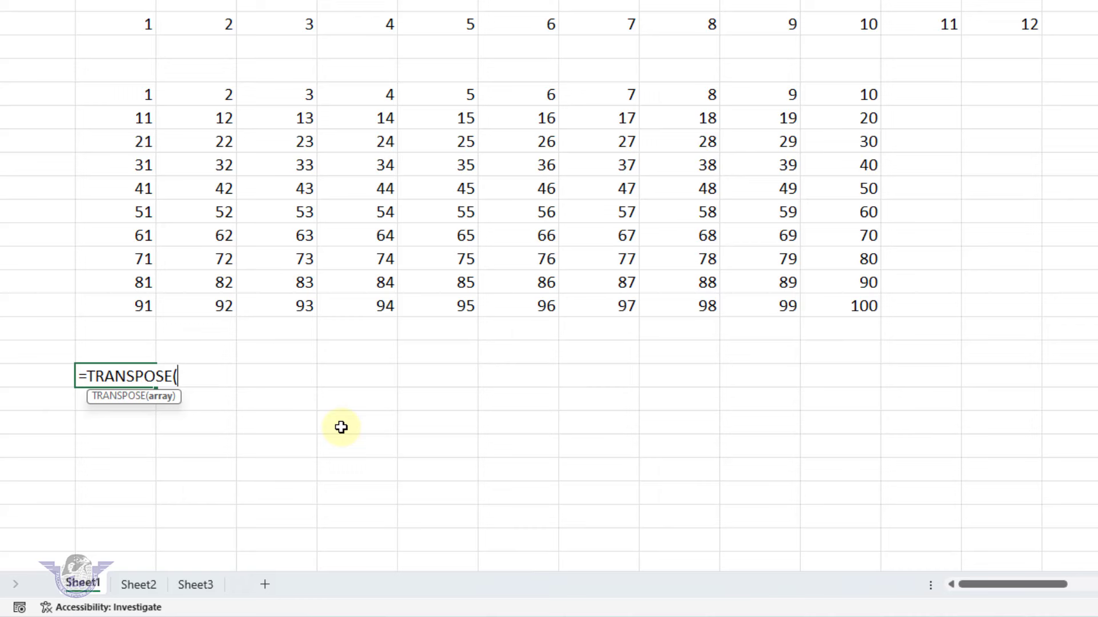
type("seq")
key("Tab")
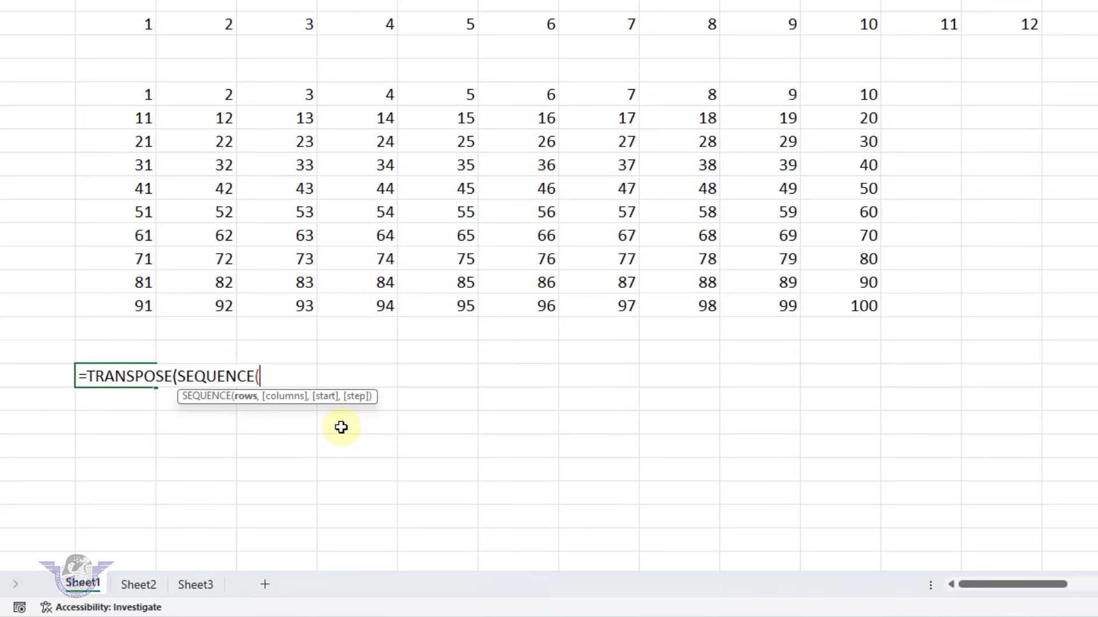
type("10,1")
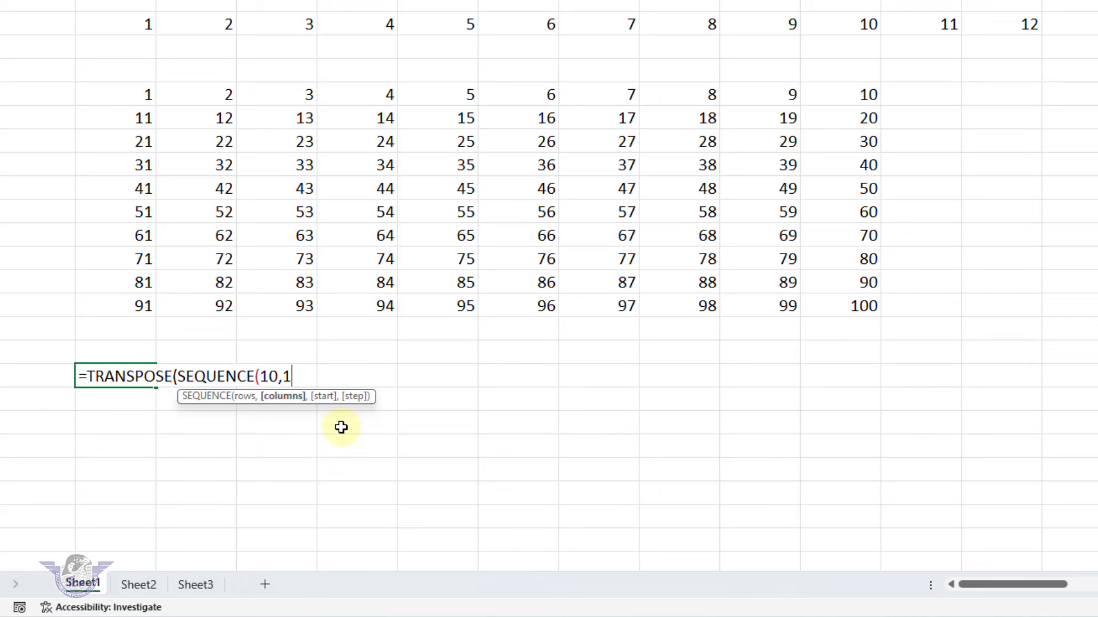
type("0)")
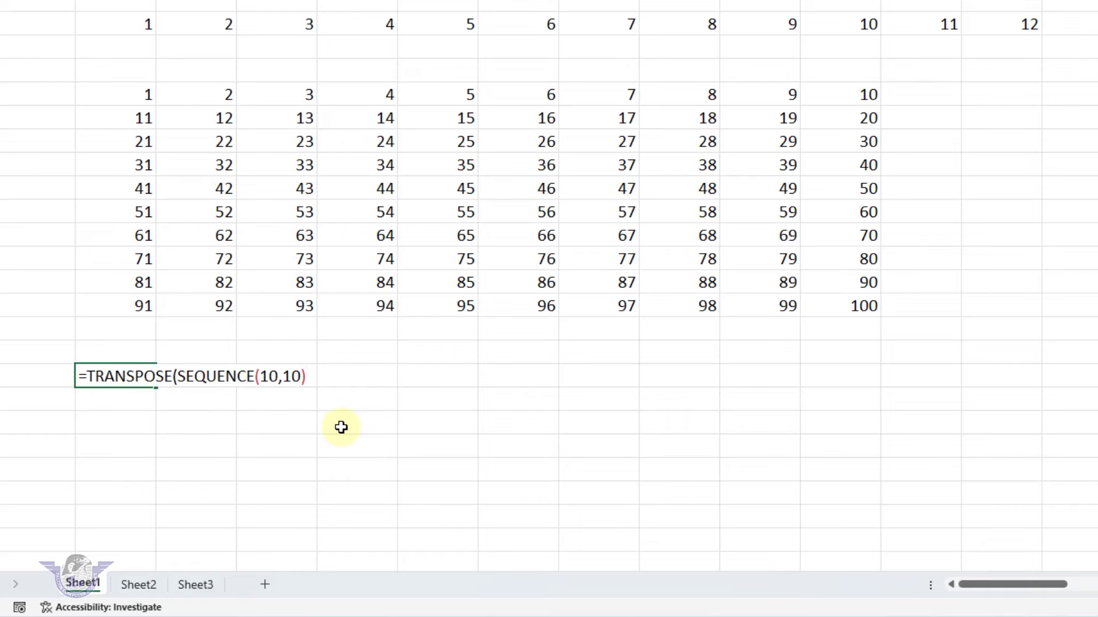
key("Return")
key("Return")
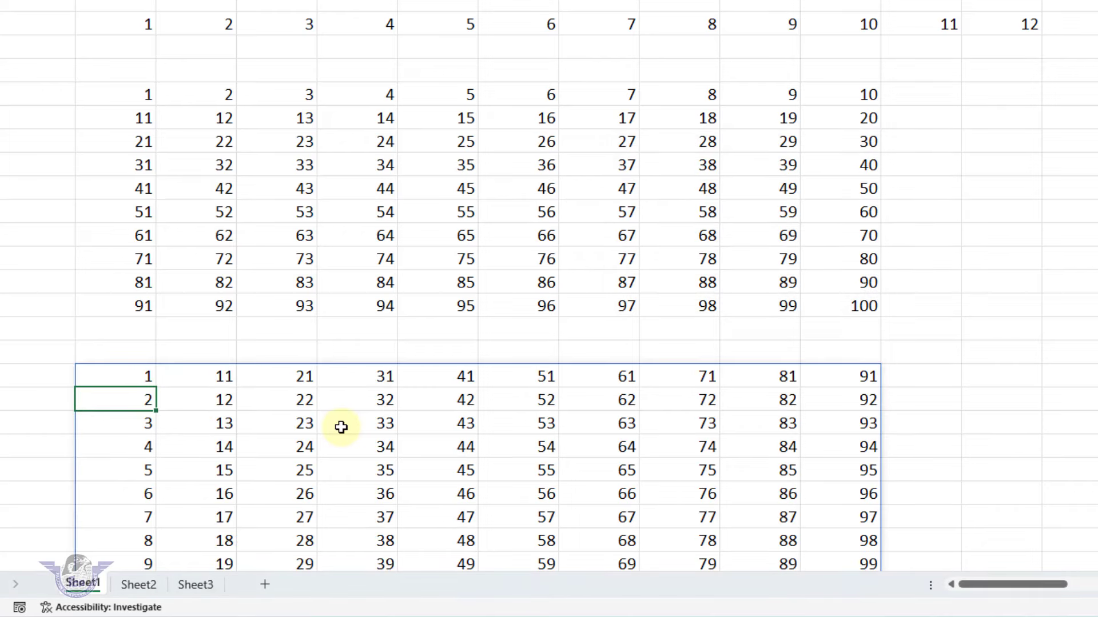
scroll(341, 427, "down", 2)
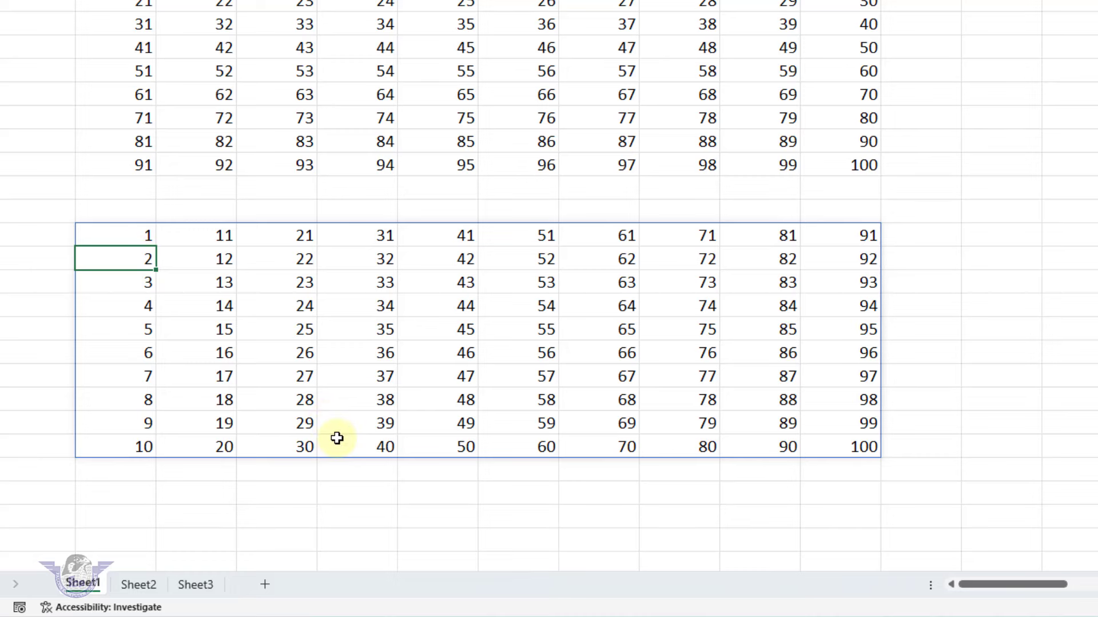
scroll(337, 438, "up", 1)
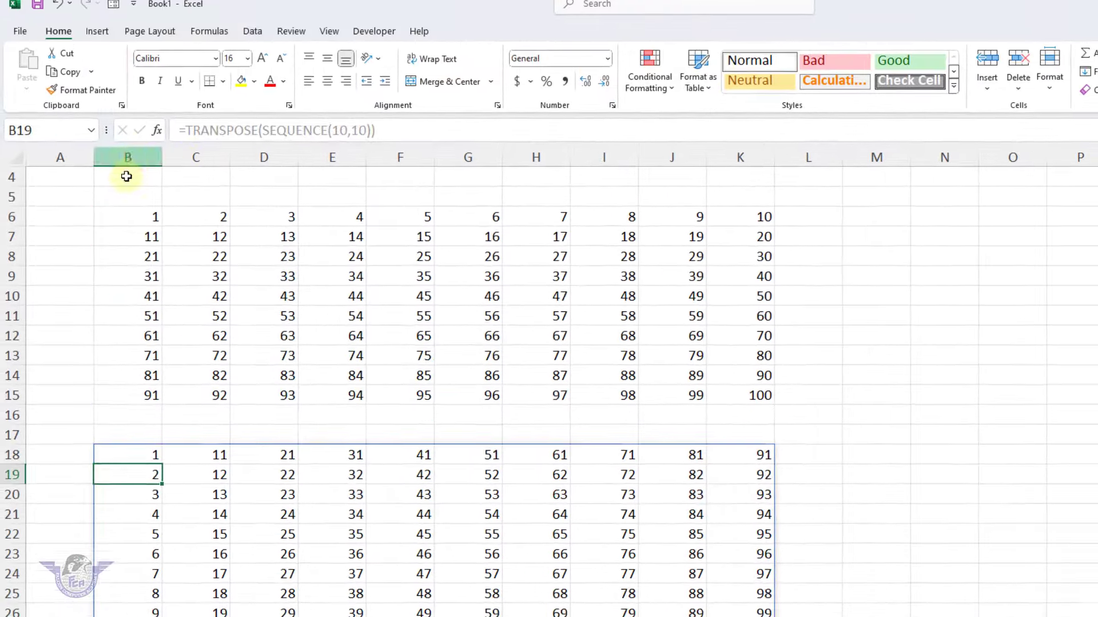
Step: Delete both 10-by-10 number grids, the original and the transposed one
left_click_drag(96, 8, 920, 563)
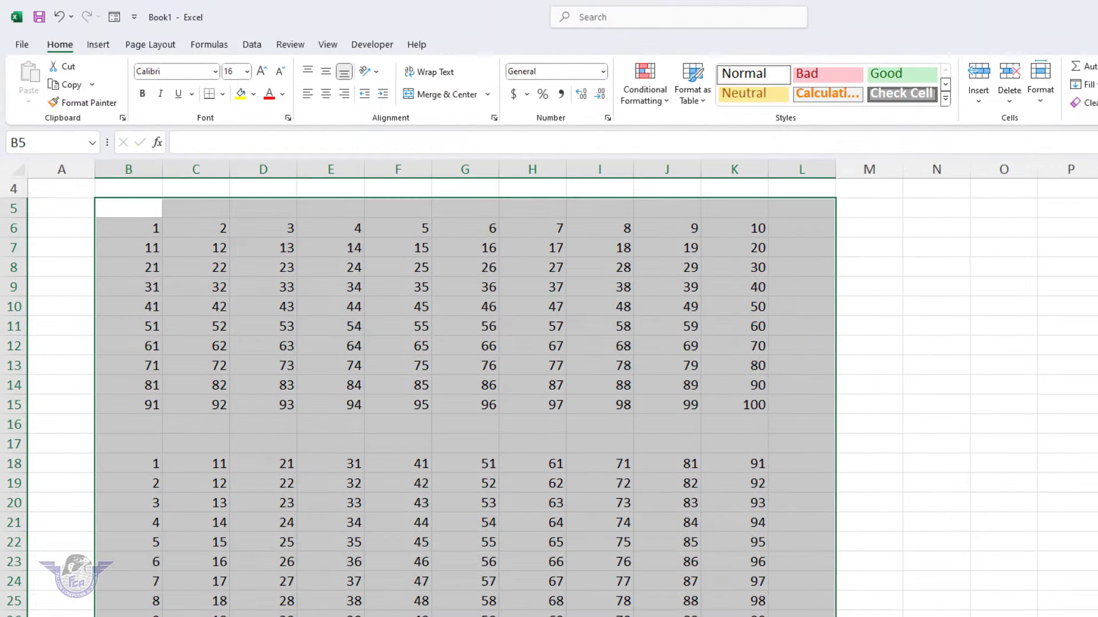
key("Delete")
Step: Enter the formula ="no."&TEXT(SEQUENCE(500),"000") in cell B6 to build a prefixed list with three-digit numbers
left_click(130, 227)
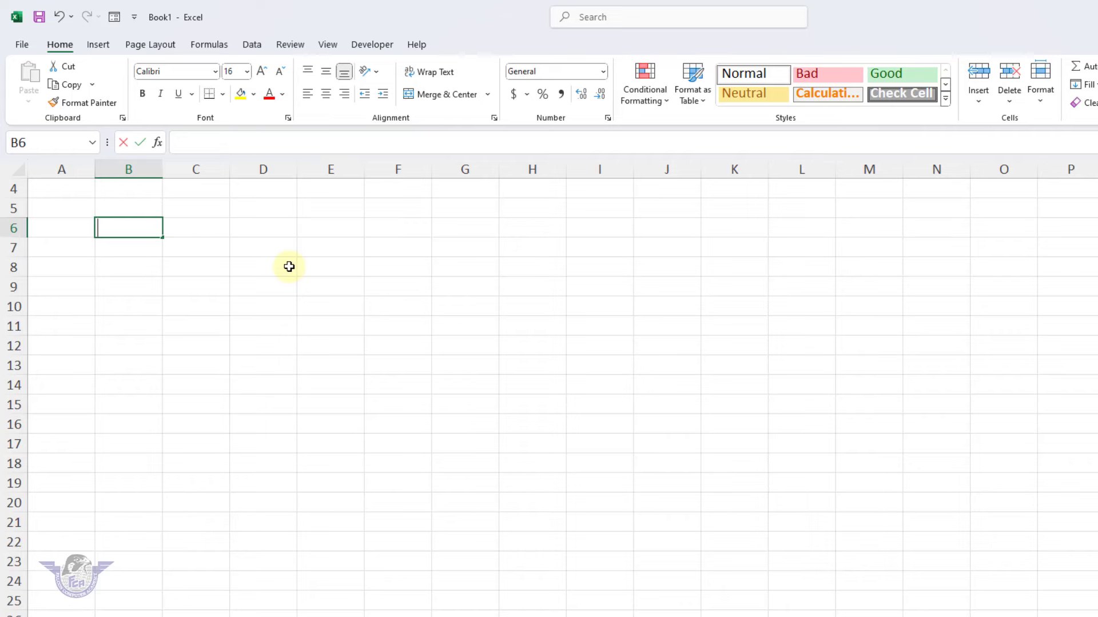
type("=\"")
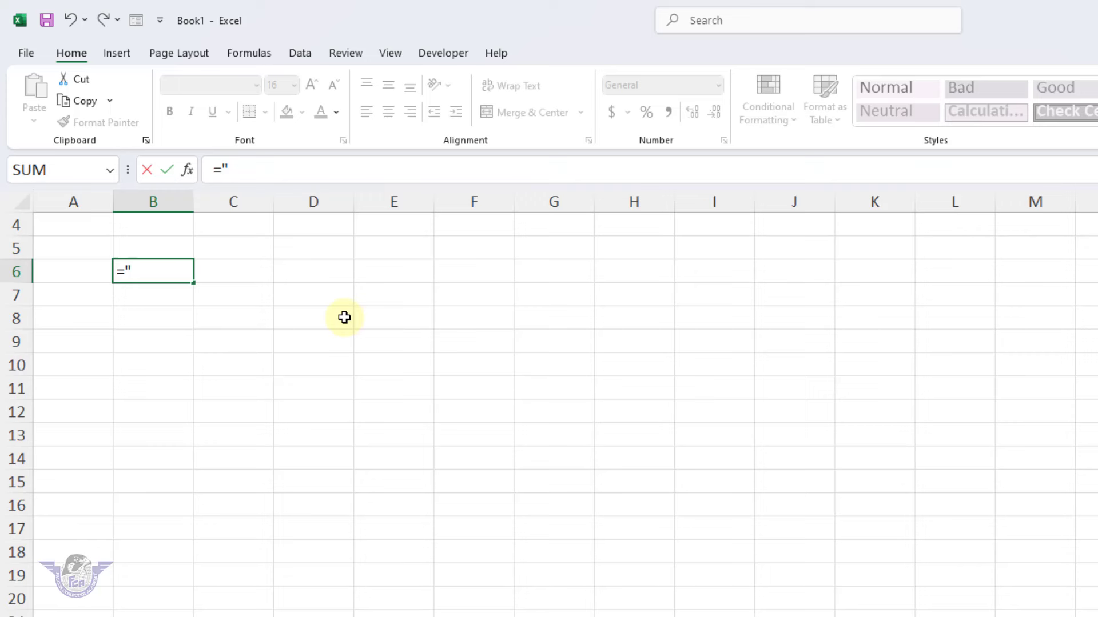
type("no.\"&")
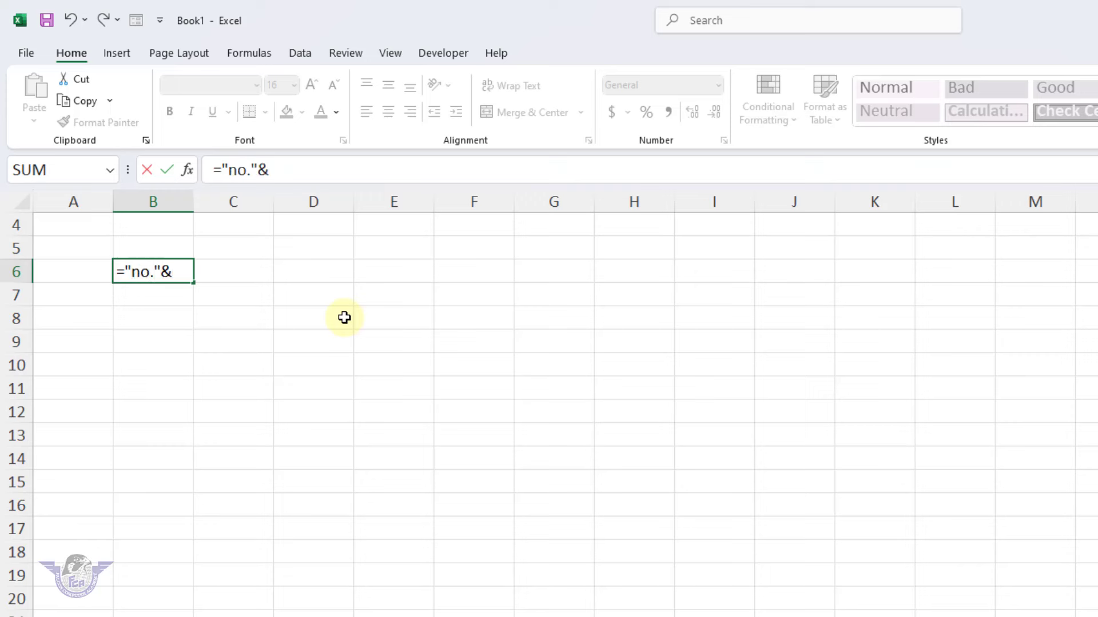
type("text")
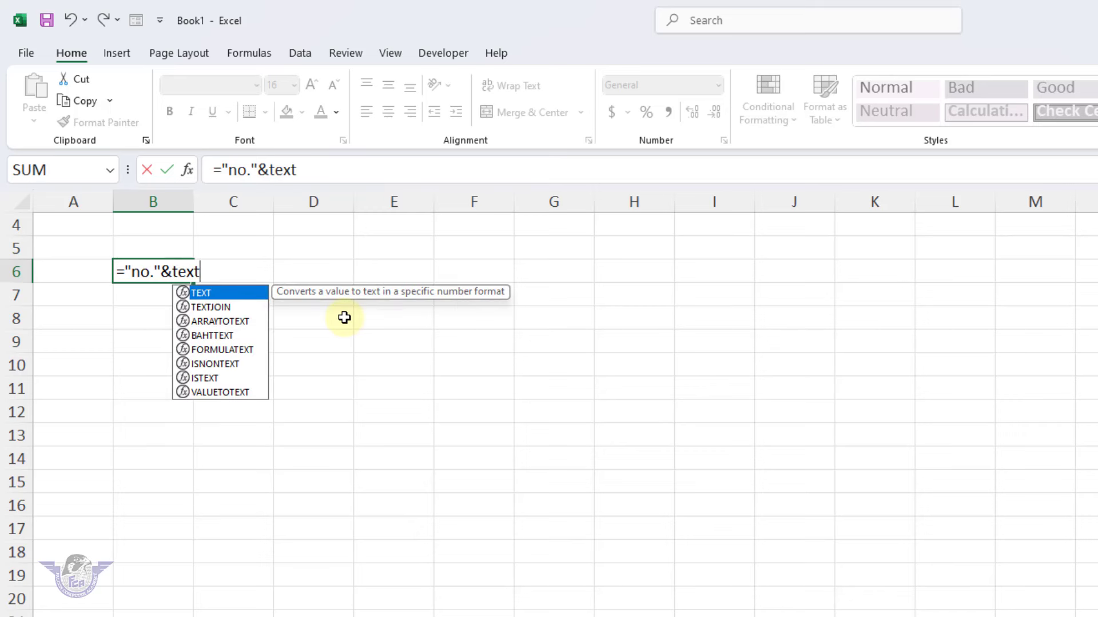
key("Tab")
type("seq")
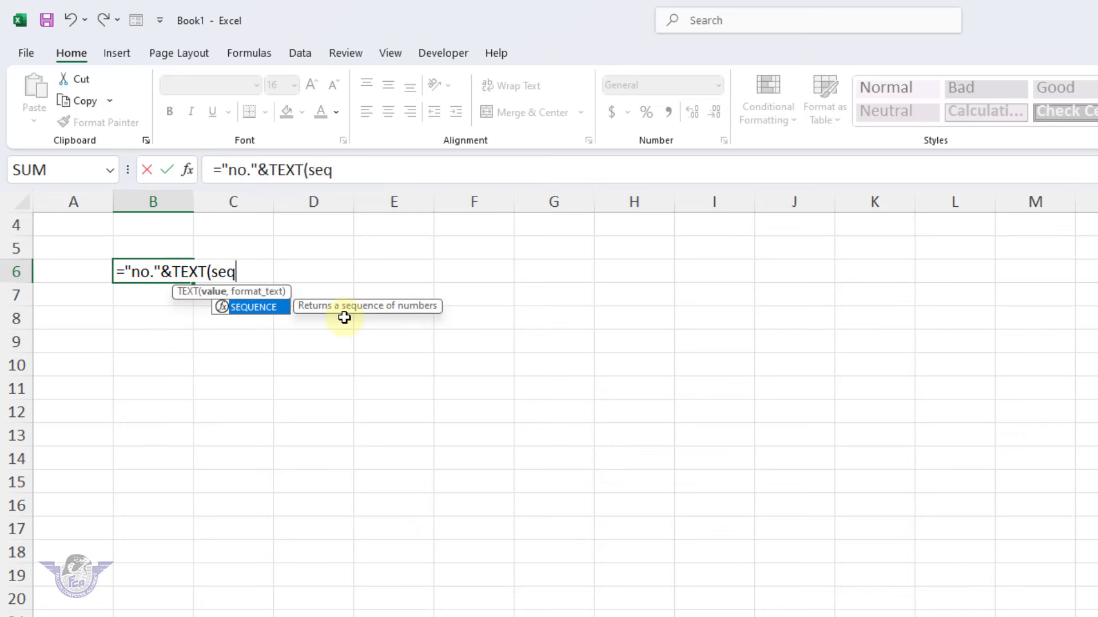
key("Tab")
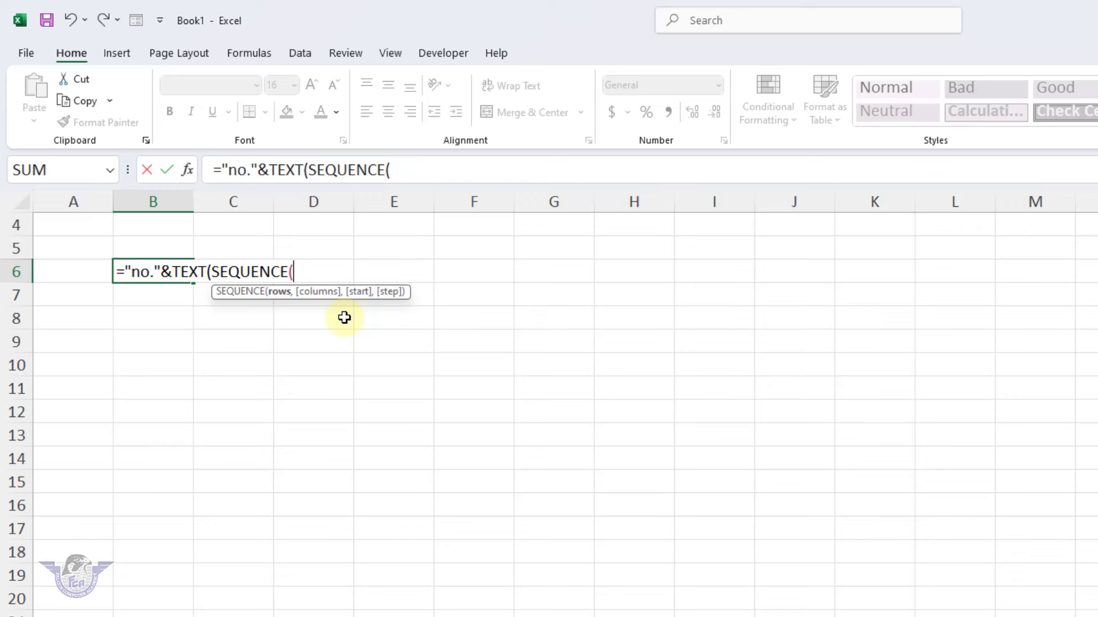
type("500)")
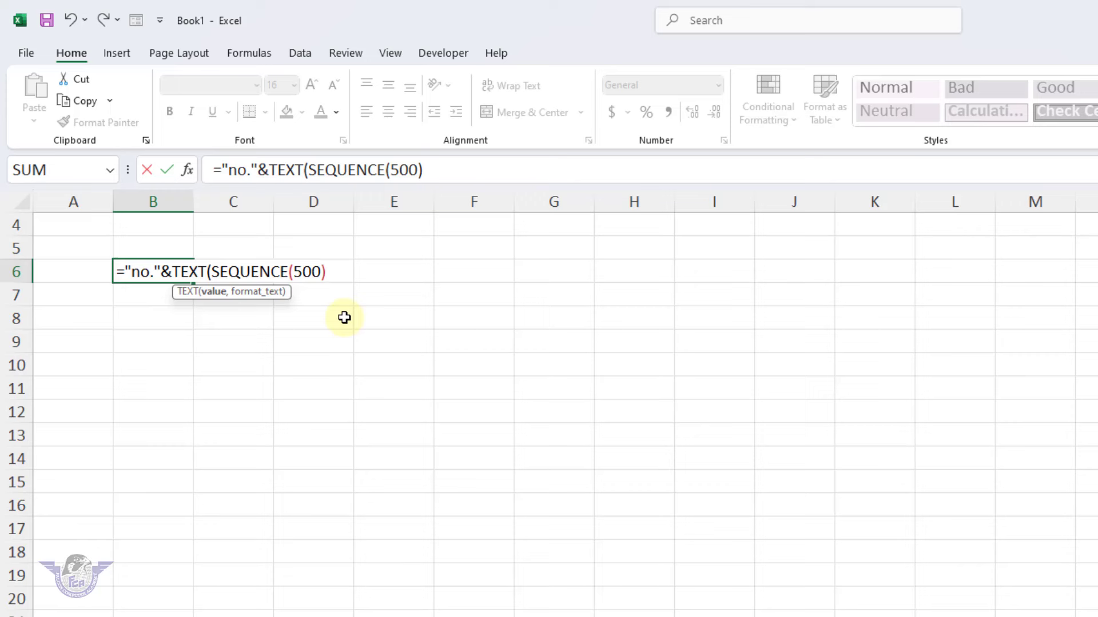
type(",\"000")
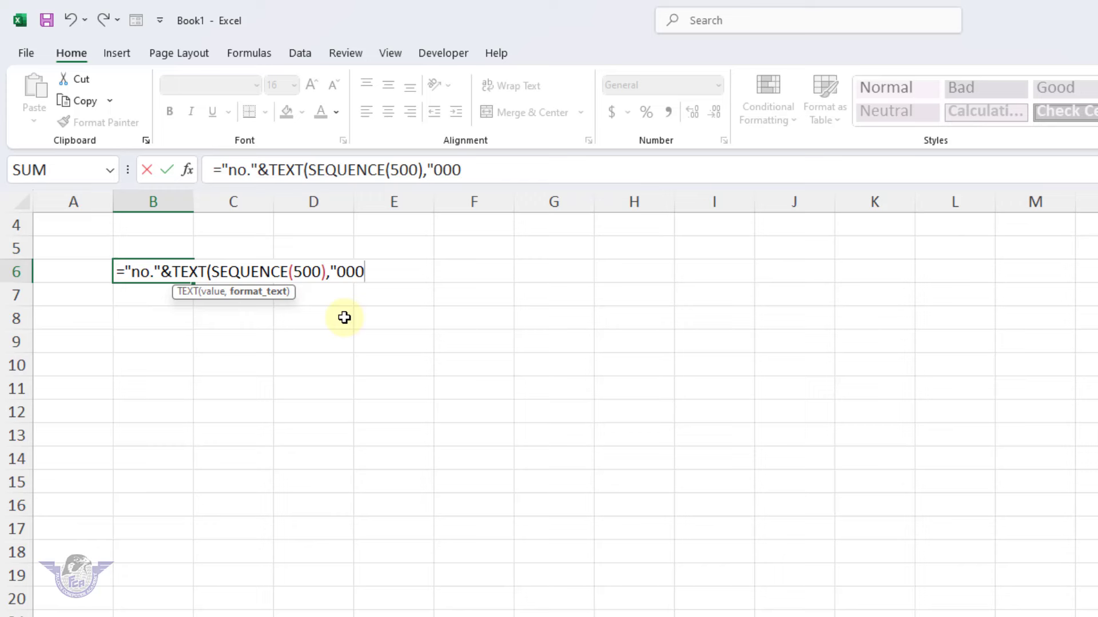
type("\")")
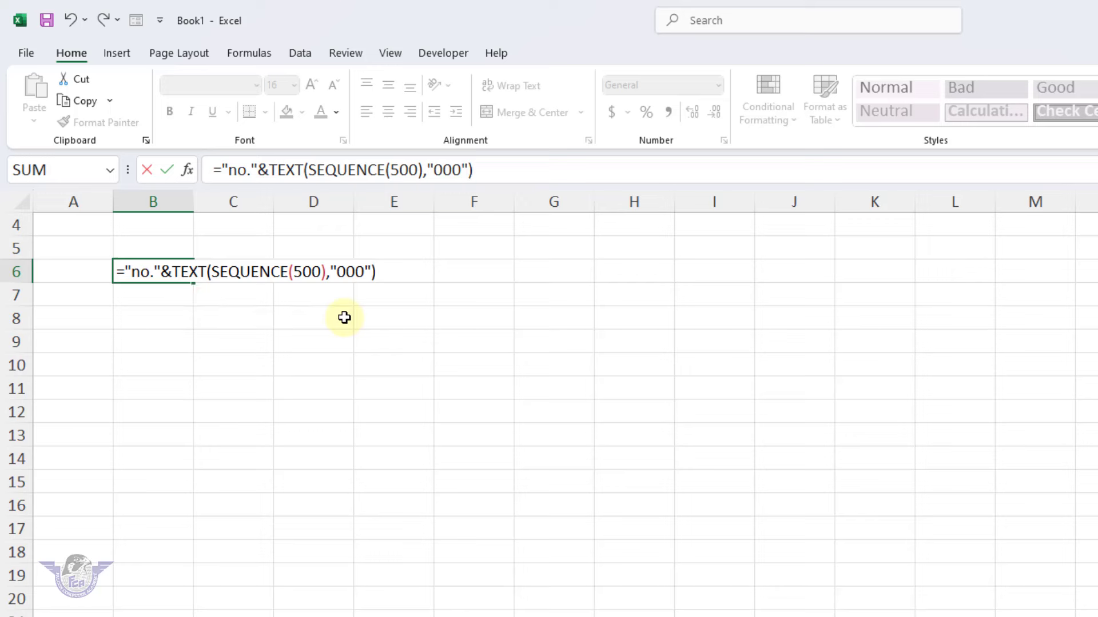
type(")")
key("Return")
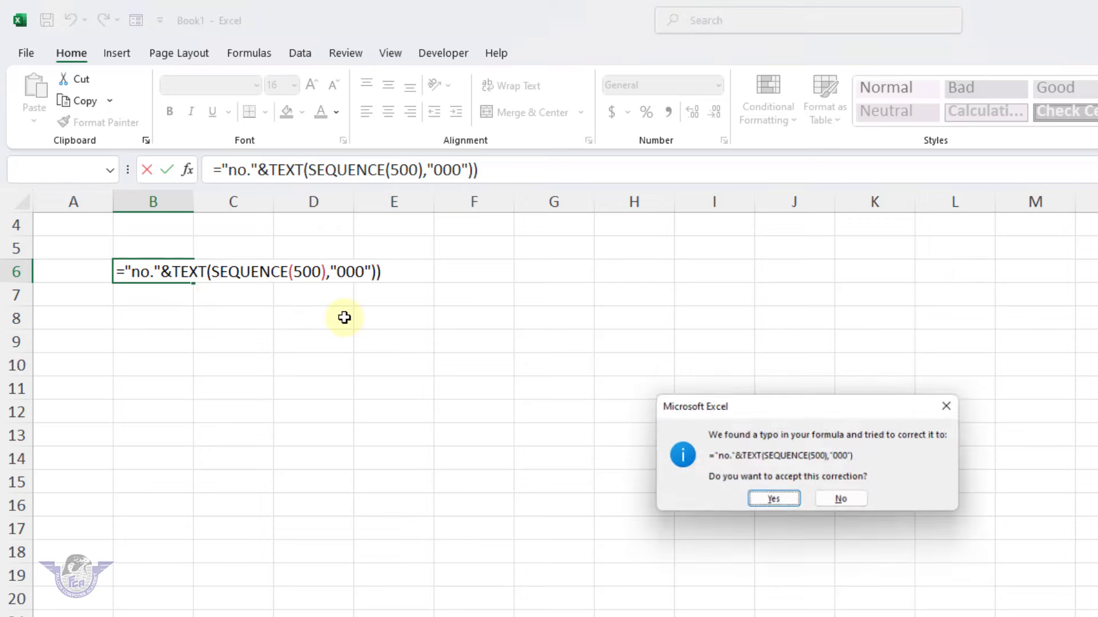
key("Return")
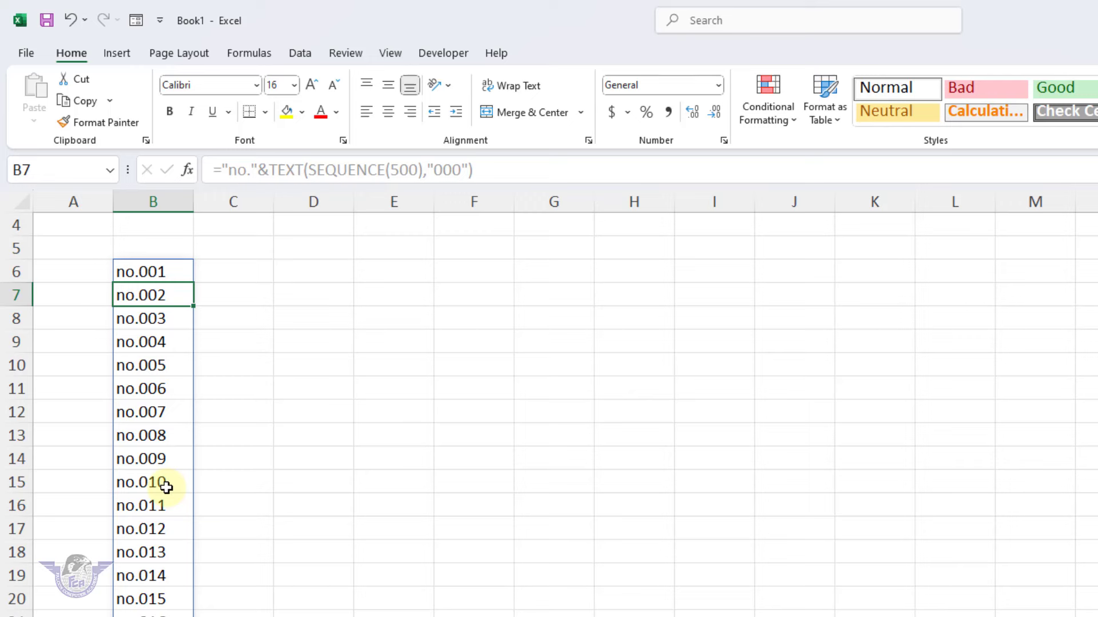
Step: Capitalize the text prefix in the B6 formula so that it reads "No."
left_click(135, 274)
double_click(134, 274)
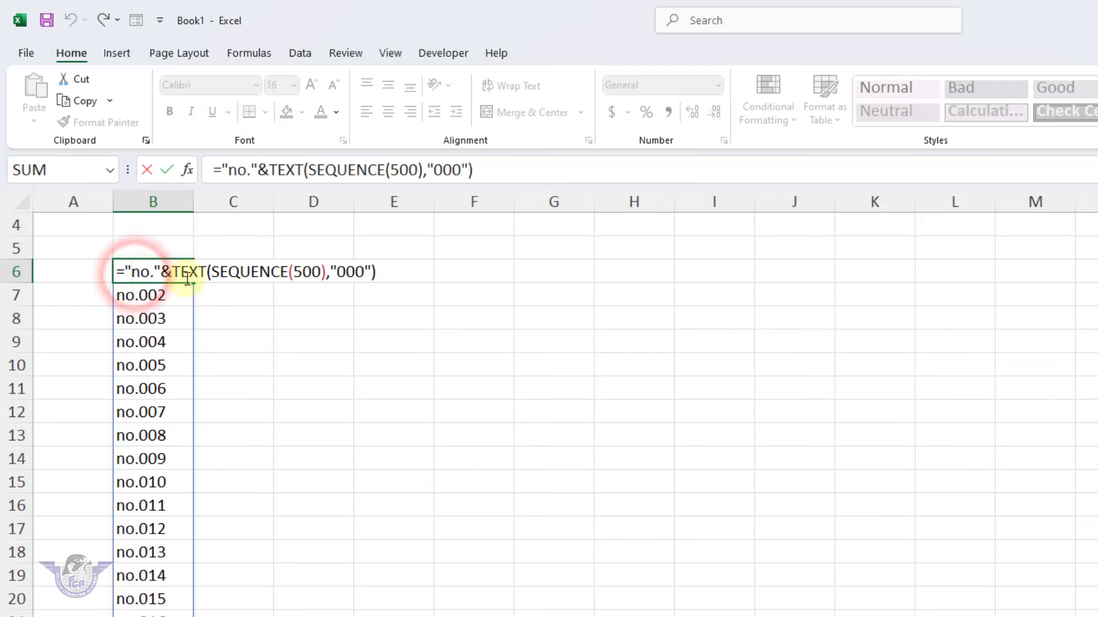
left_click(134, 275)
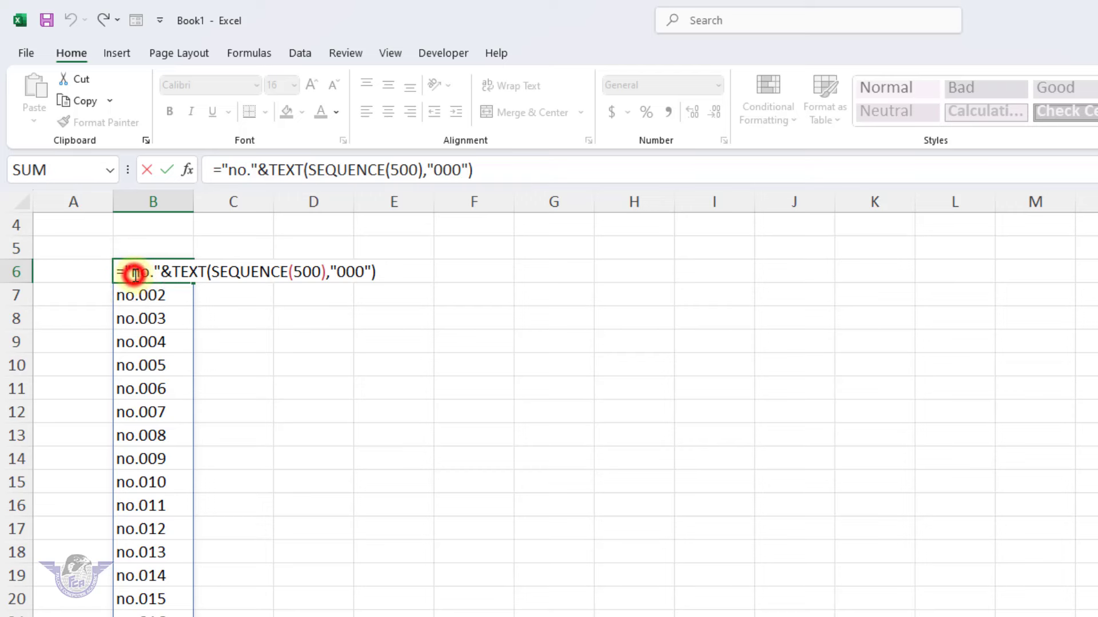
left_click_drag(135, 275, 138, 275)
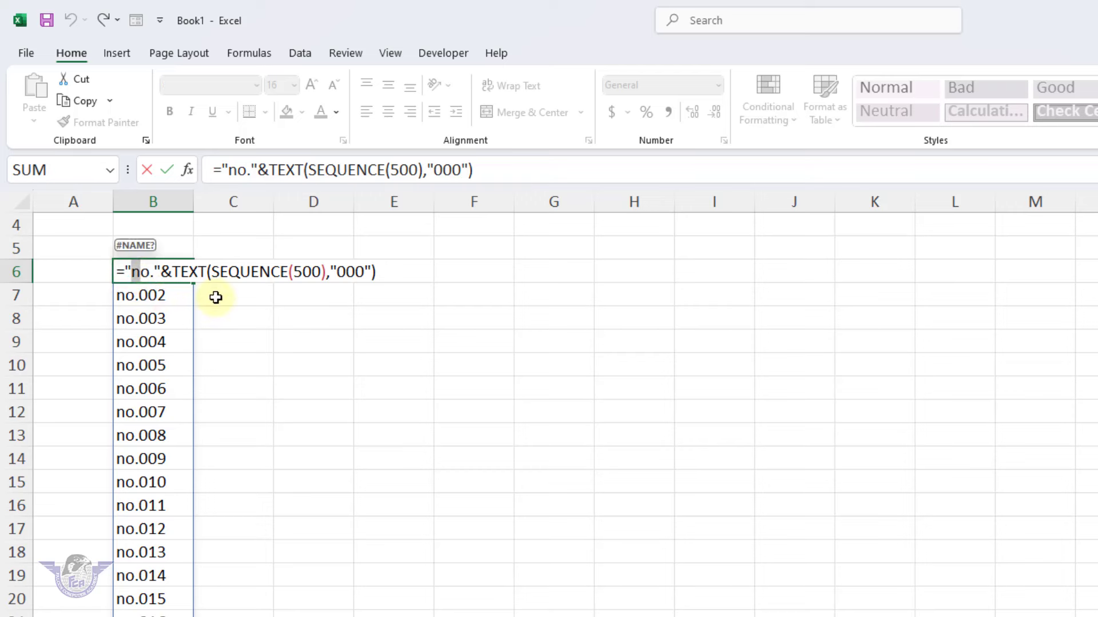
type("N")
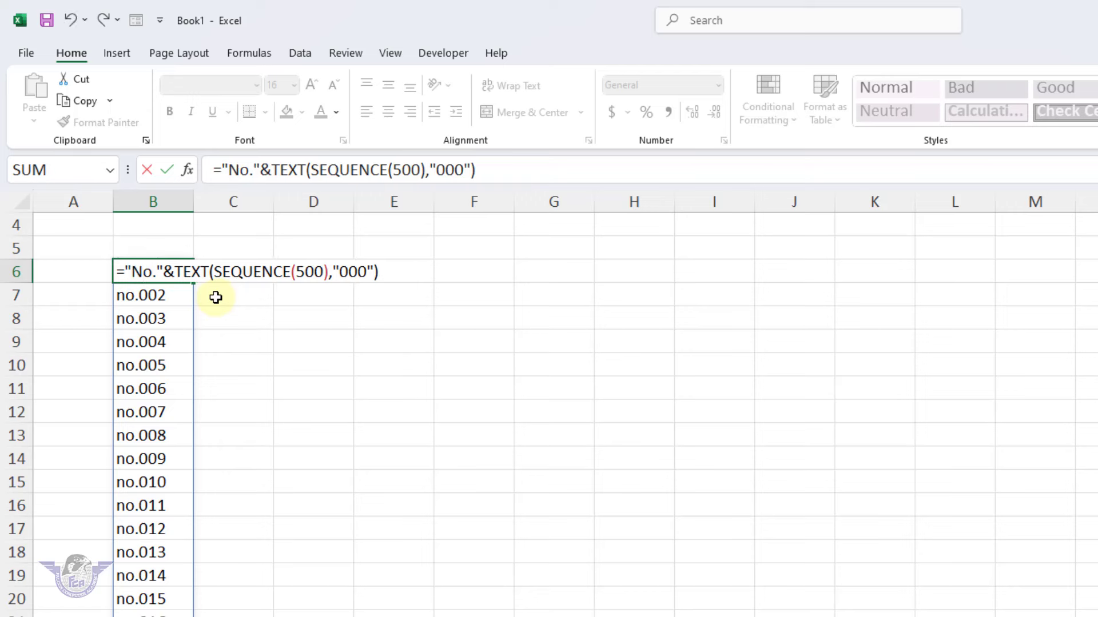
key("Return")
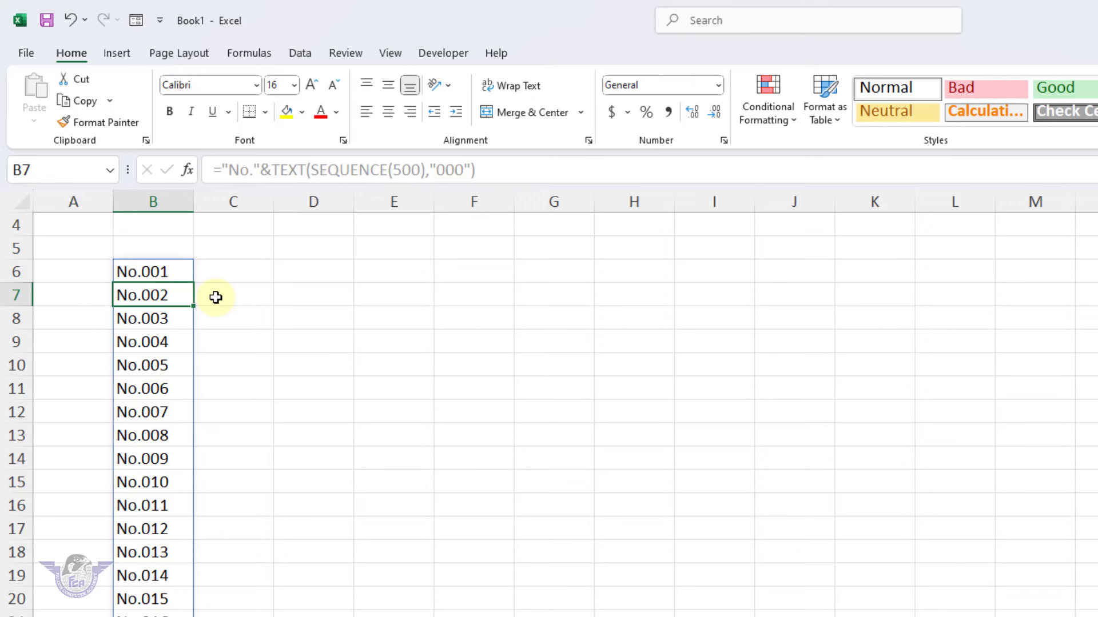
Step: Try to list 365 dates from cell D6 with the formula =SEQUENCE(365,"1-jan-2024")
left_click(349, 274)
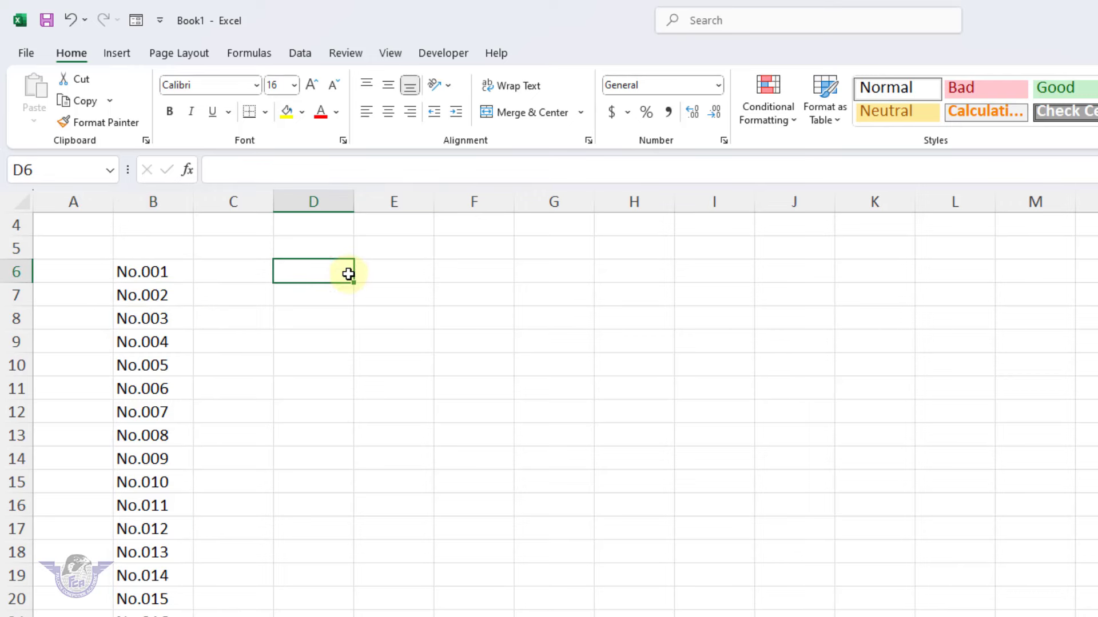
type("=")
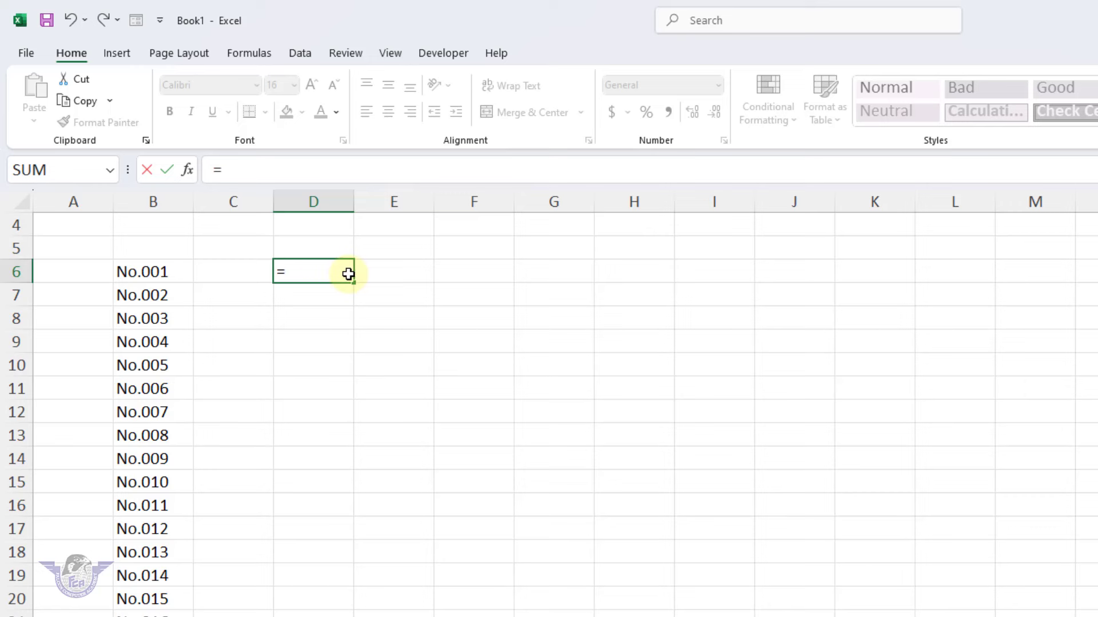
type("seq")
key("Tab")
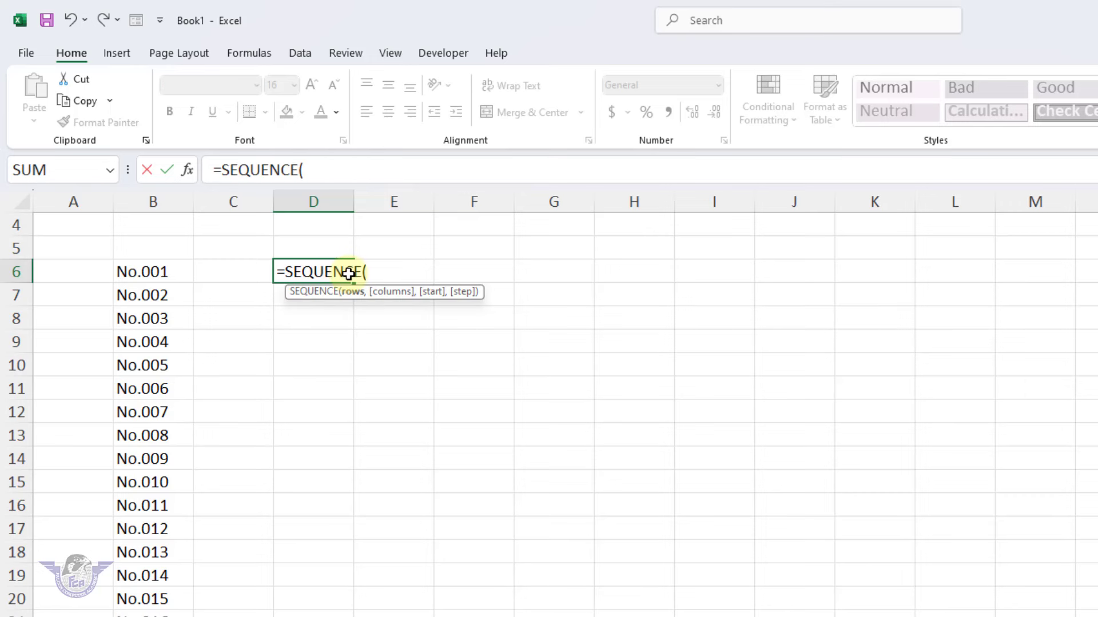
type("365,")
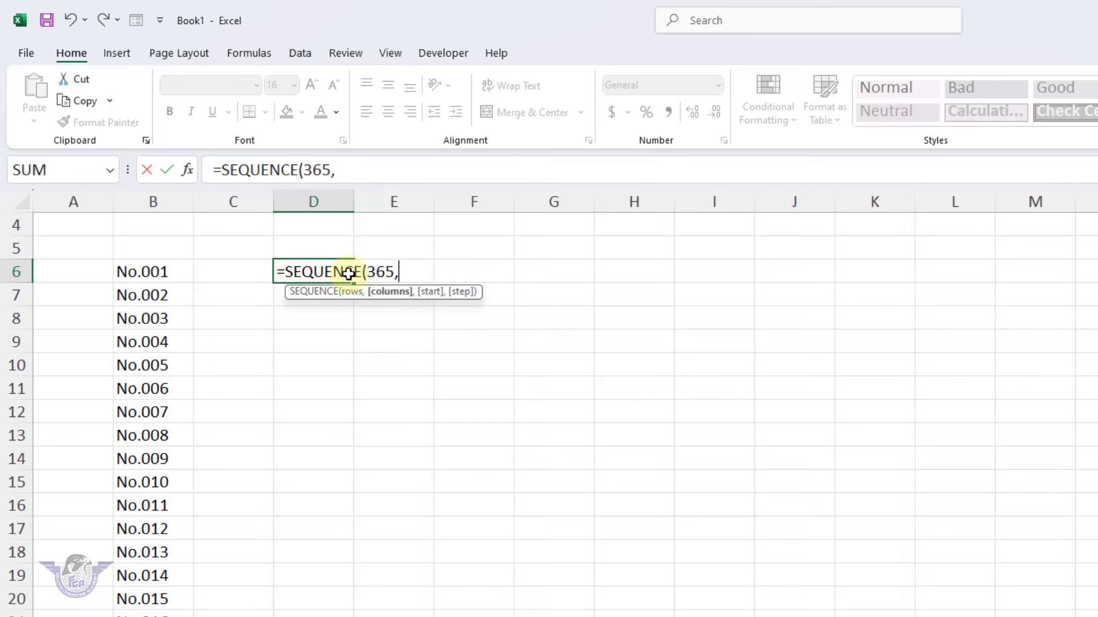
type("\"1-jan-")
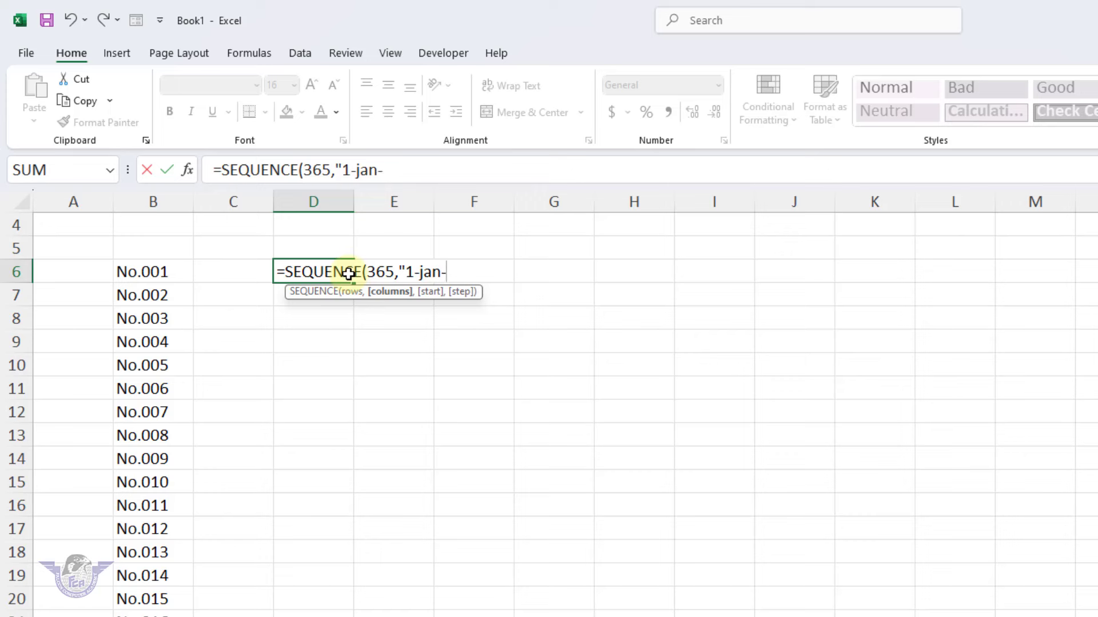
type("2024")
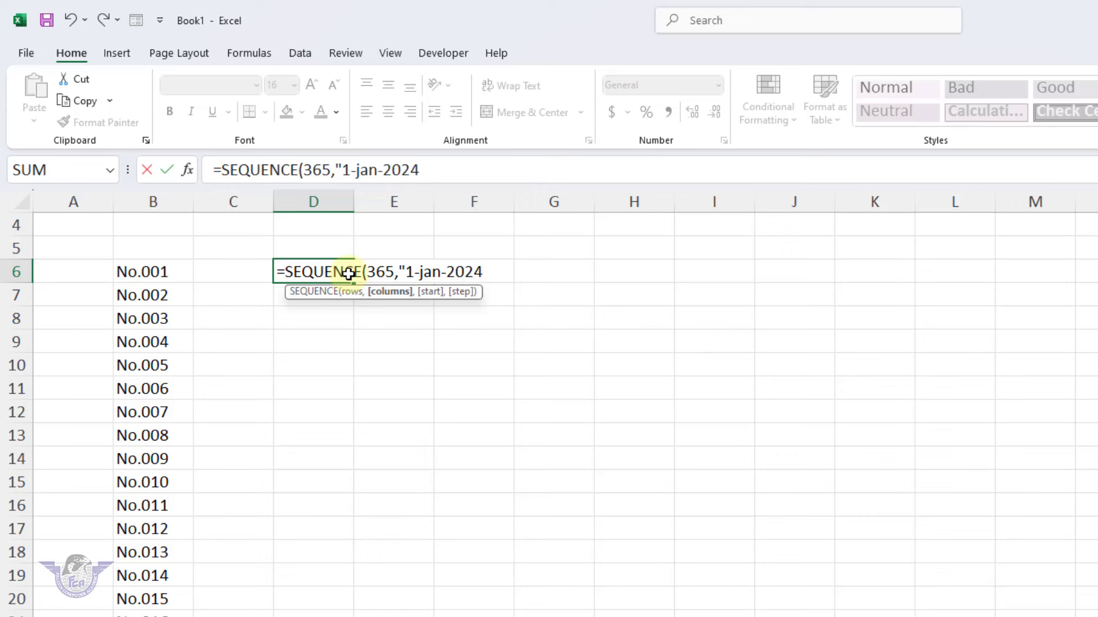
type("\")")
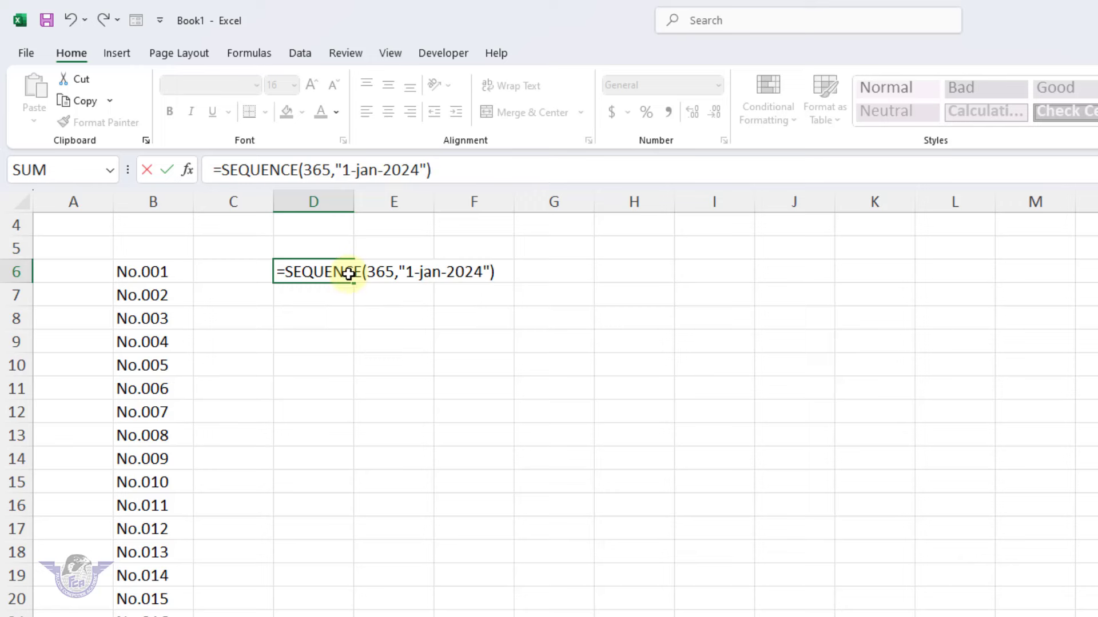
key("Return")
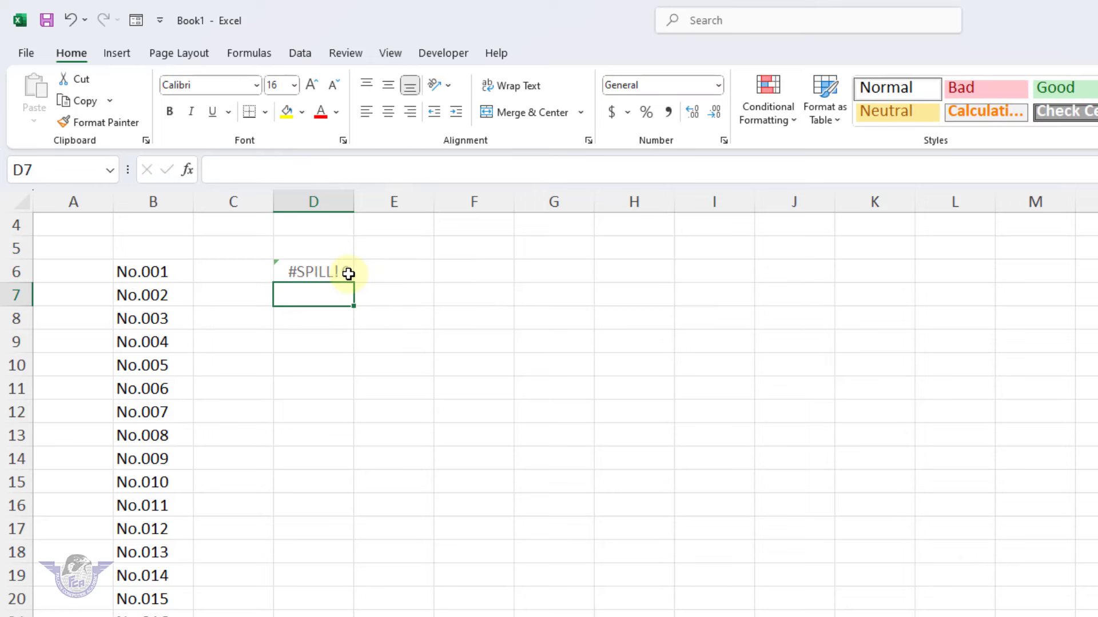
left_click(349, 273)
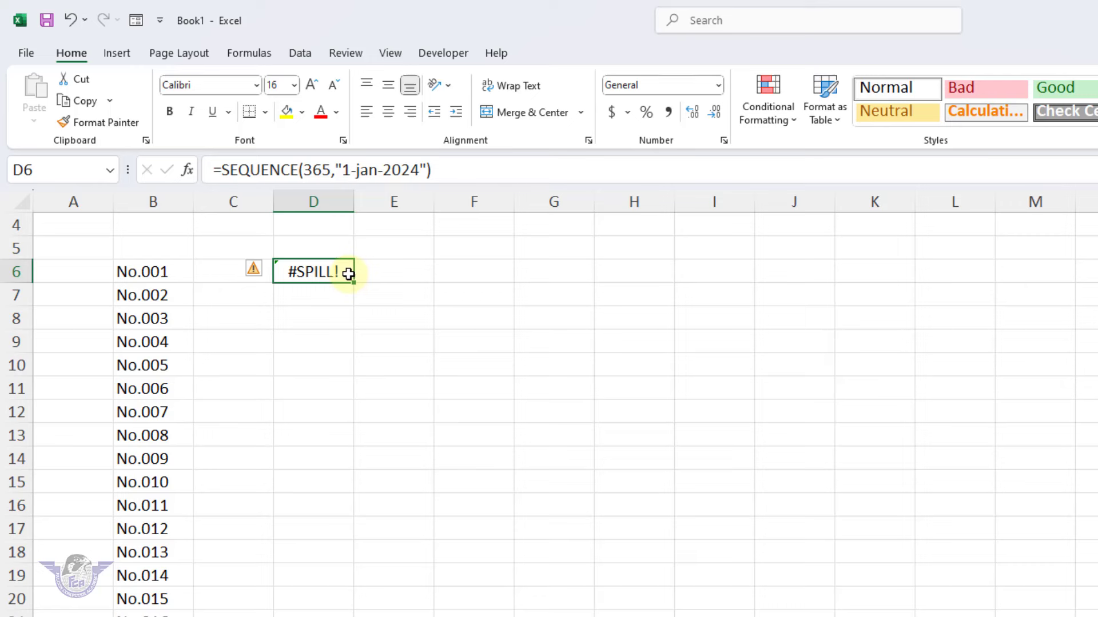
Step: Correct the D6 formula to =SEQUENCE(365,,"1-jan-2024") by skipping the columns argument so that the date becomes the start value
key("F2")
key("Left")
key("Left")
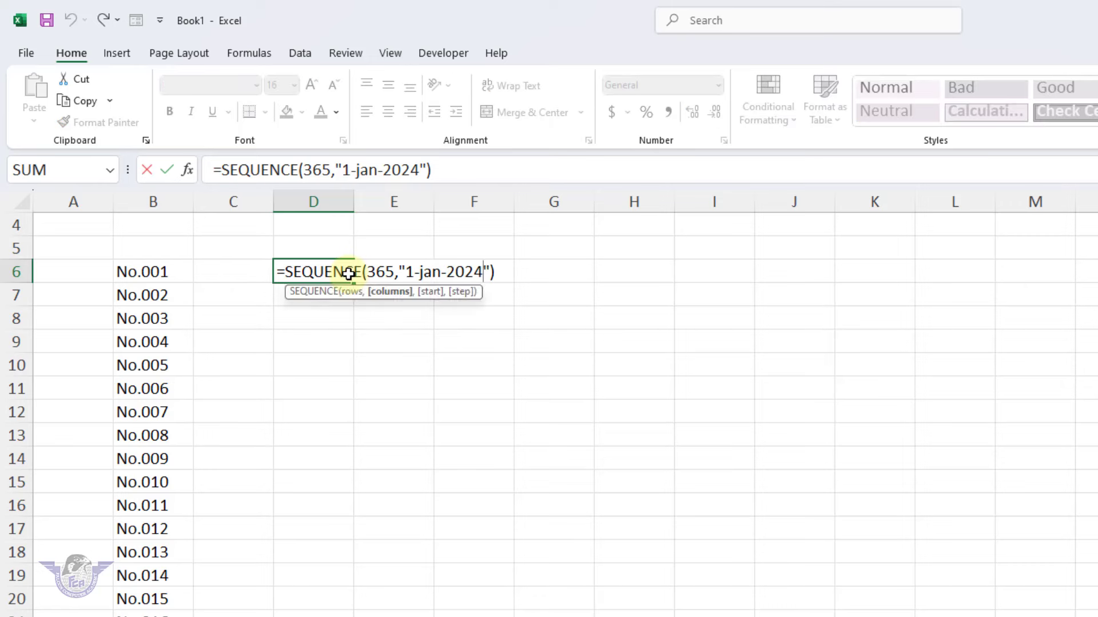
key("Left")
key("Left")
key("Left")
key("Left")
type(",")
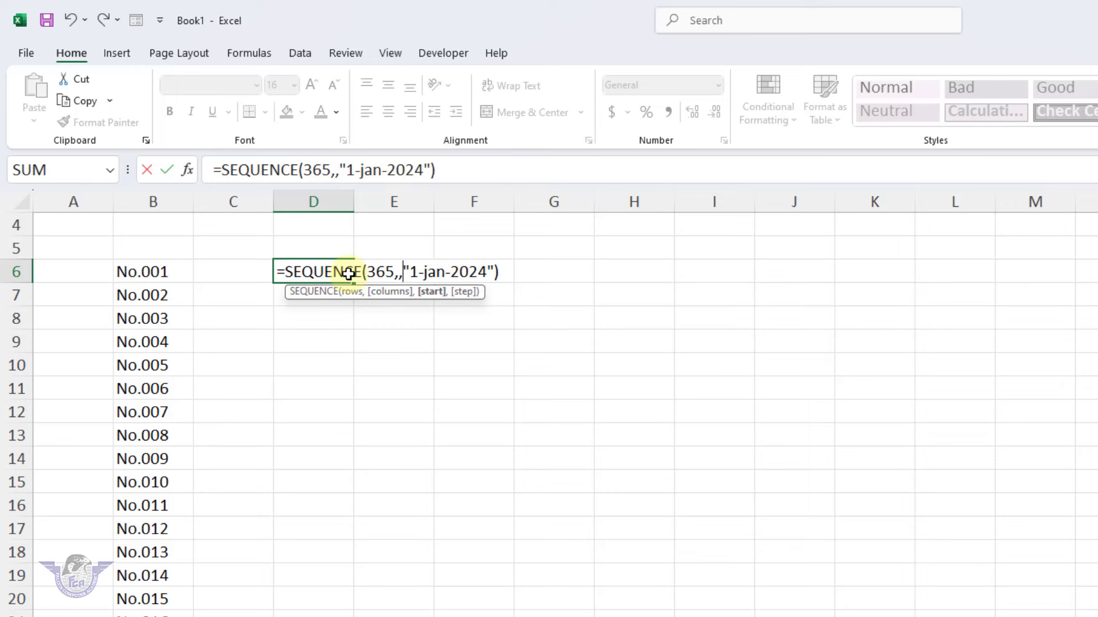
key("Return")
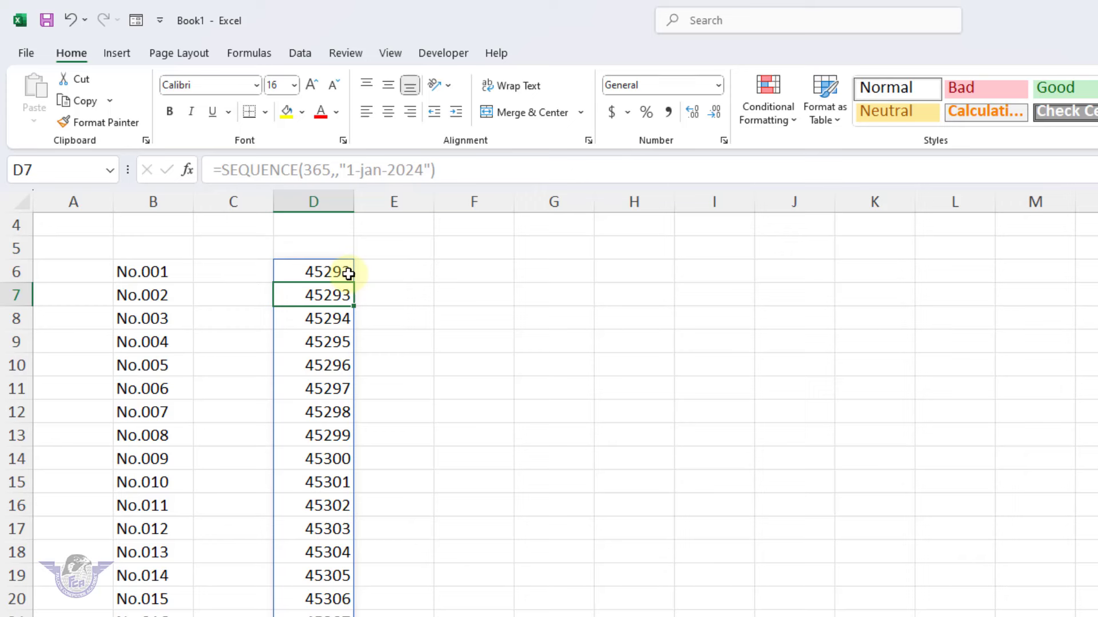
Step: Format the entire spilled sequence in column D, starting at D6, with the Long Date number format, and deselect it
left_click(349, 273)
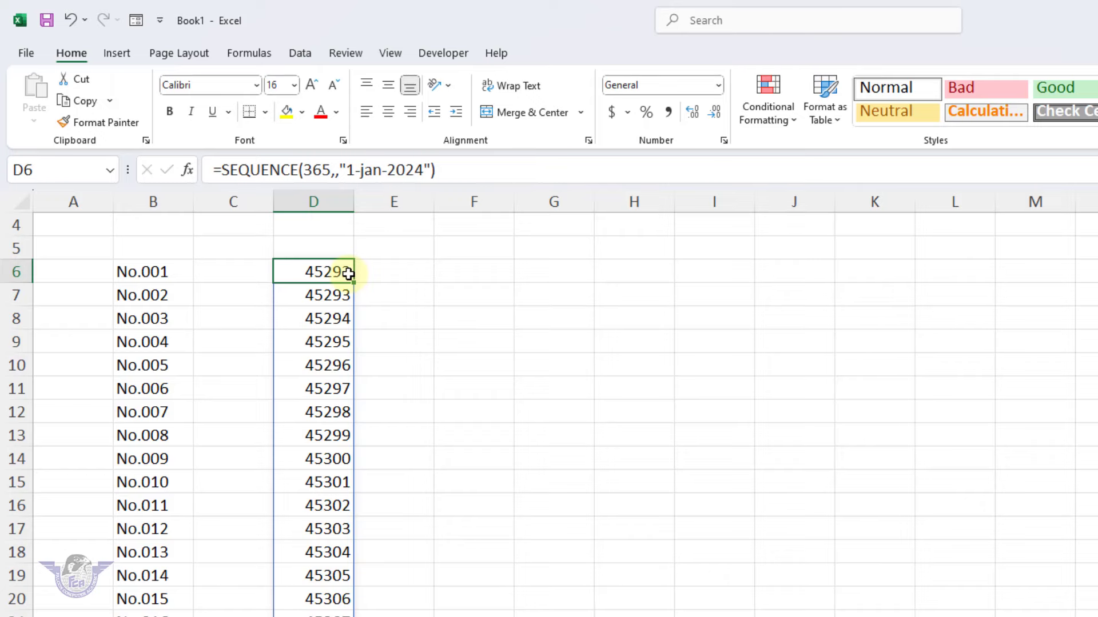
key("ctrl+shift+Down")
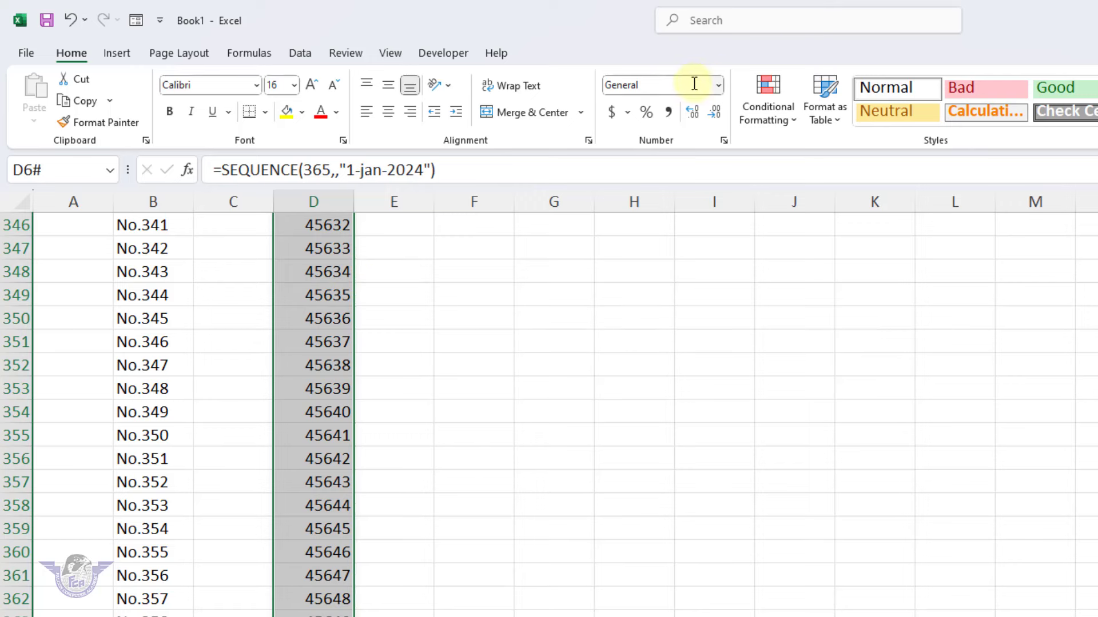
left_click(56, 53)
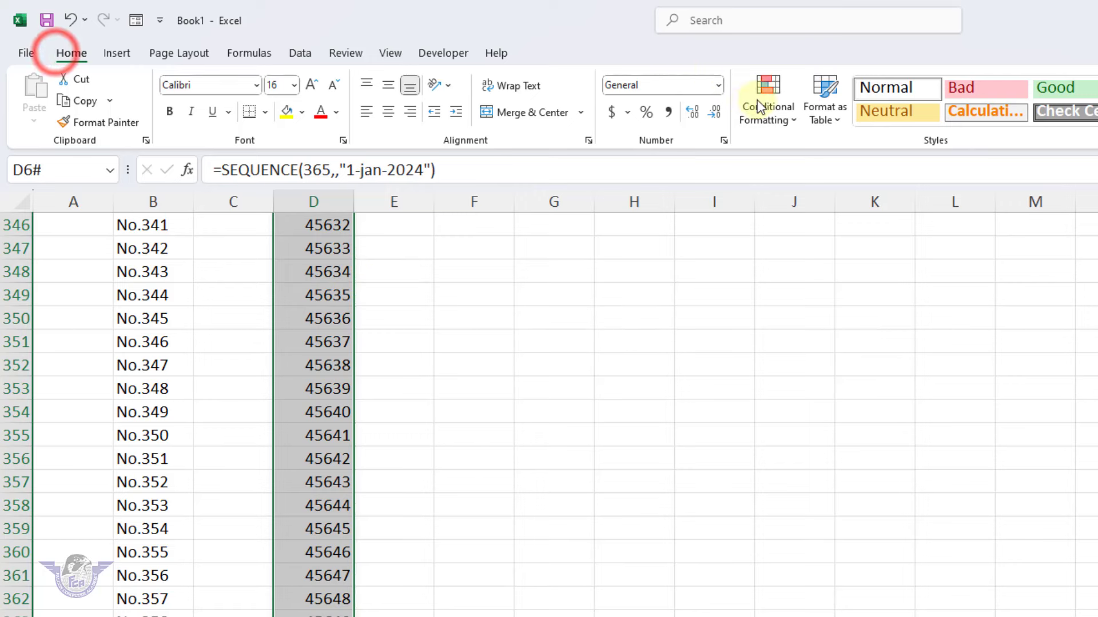
left_click(719, 85)
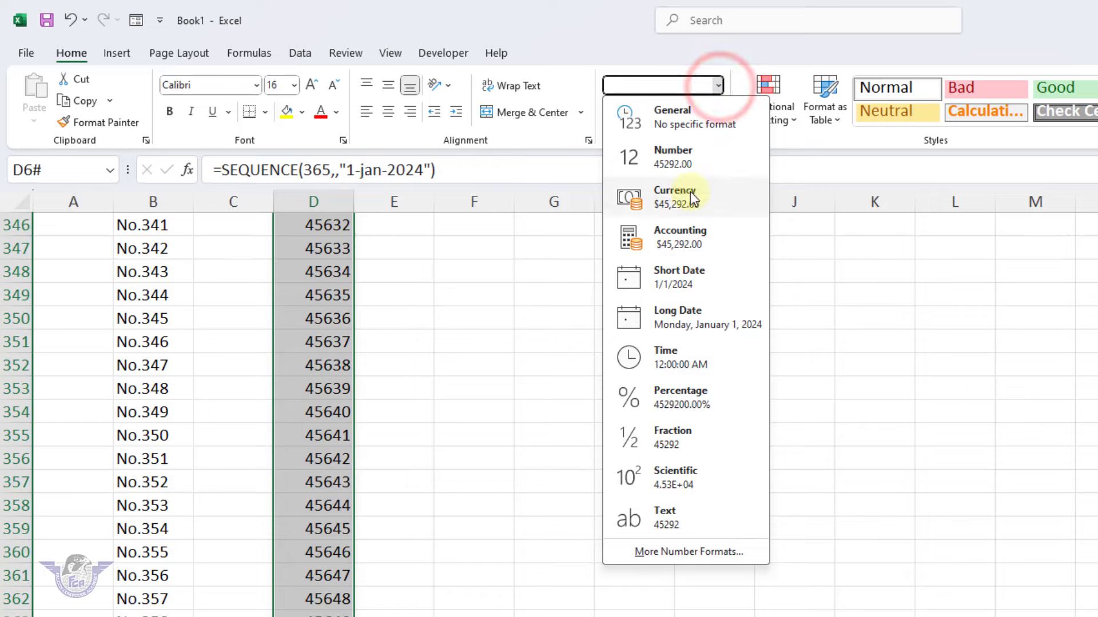
left_click(701, 320)
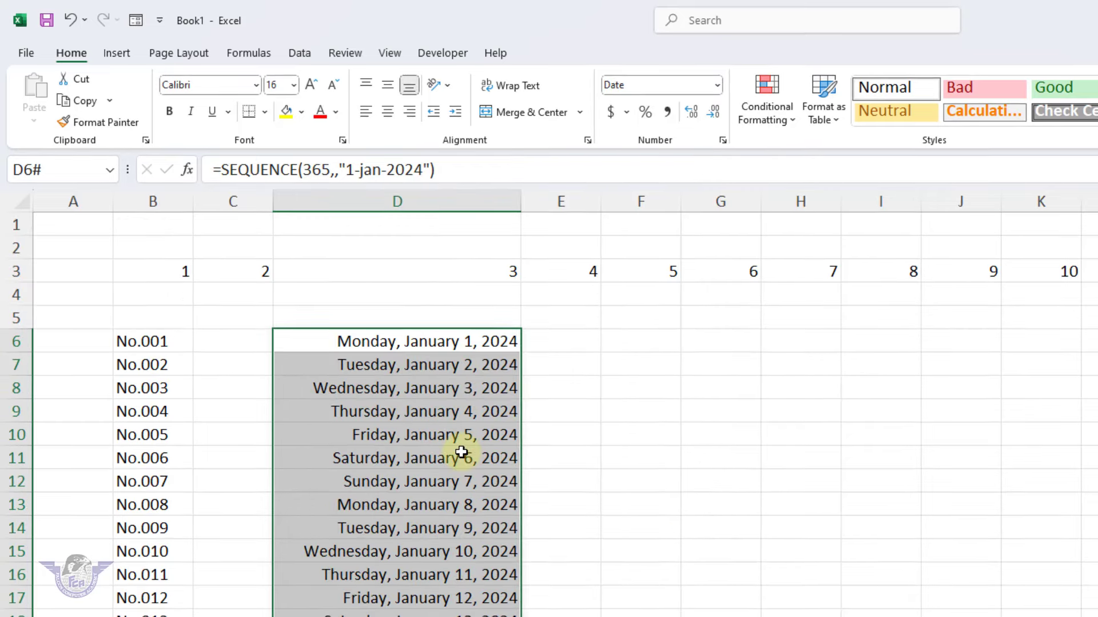
scroll(549, 400, "down", 20)
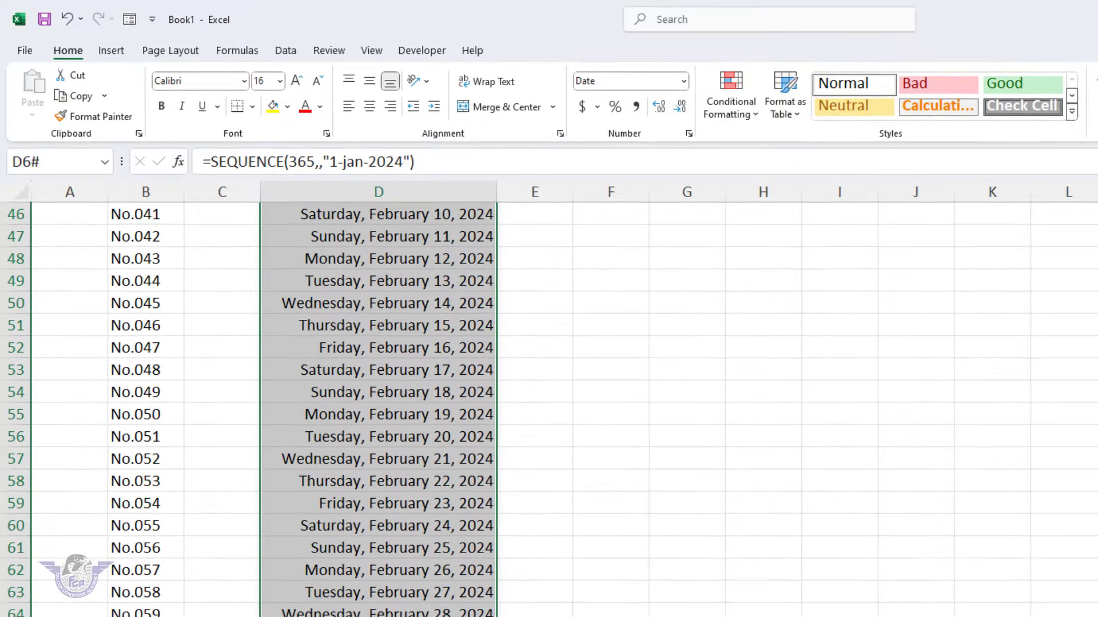
scroll(549, 400, "down", 6)
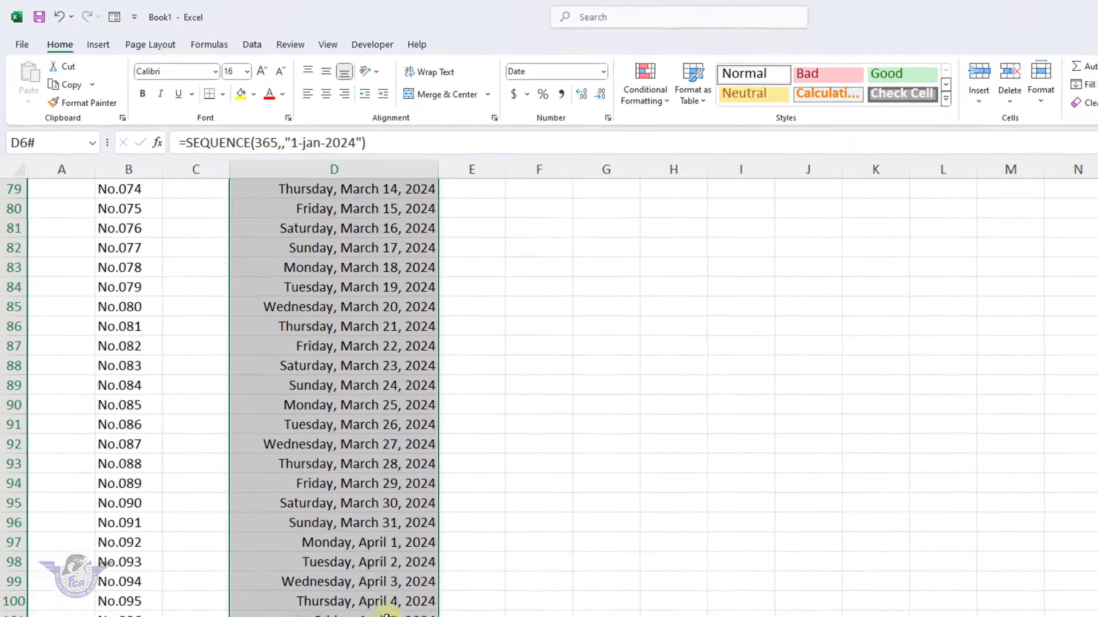
scroll(412, 612, "up", 8)
scroll(372, 594, "up", 10)
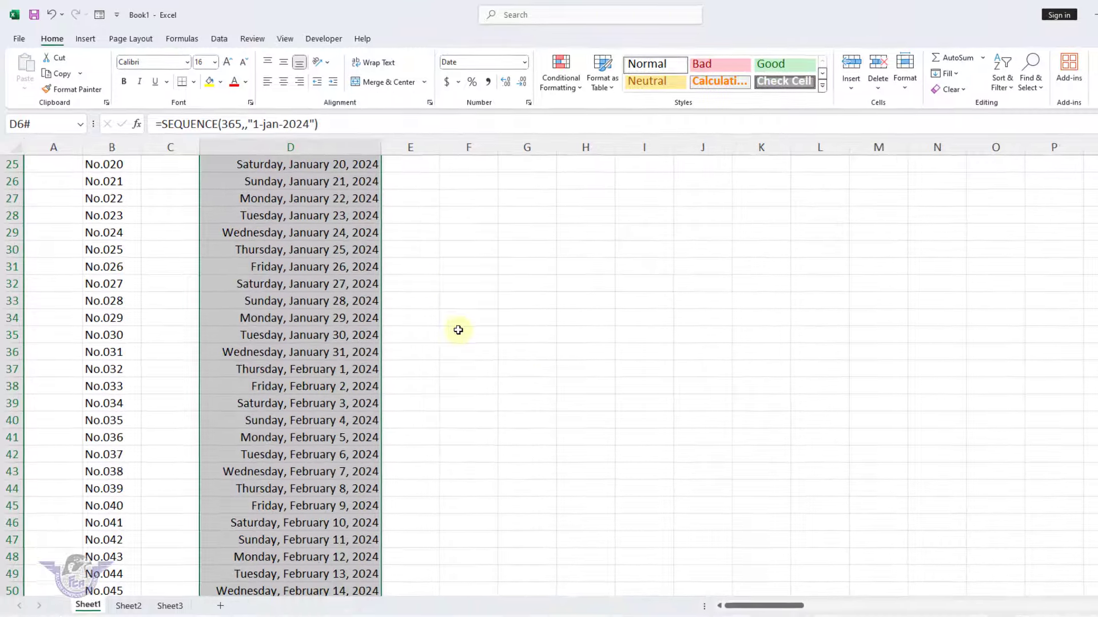
left_click(398, 313)
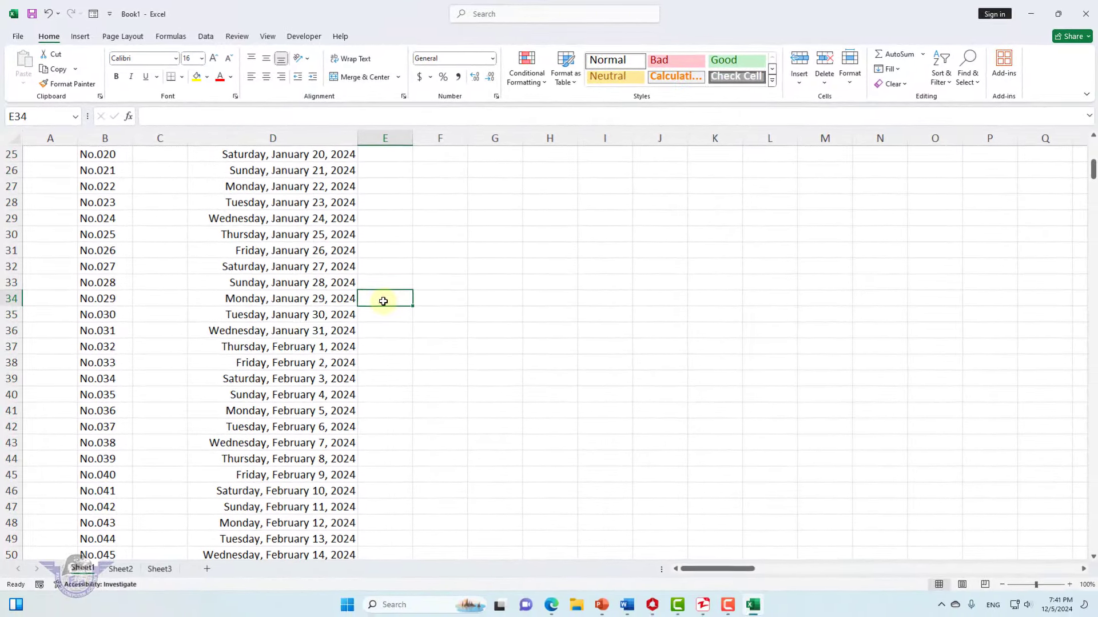